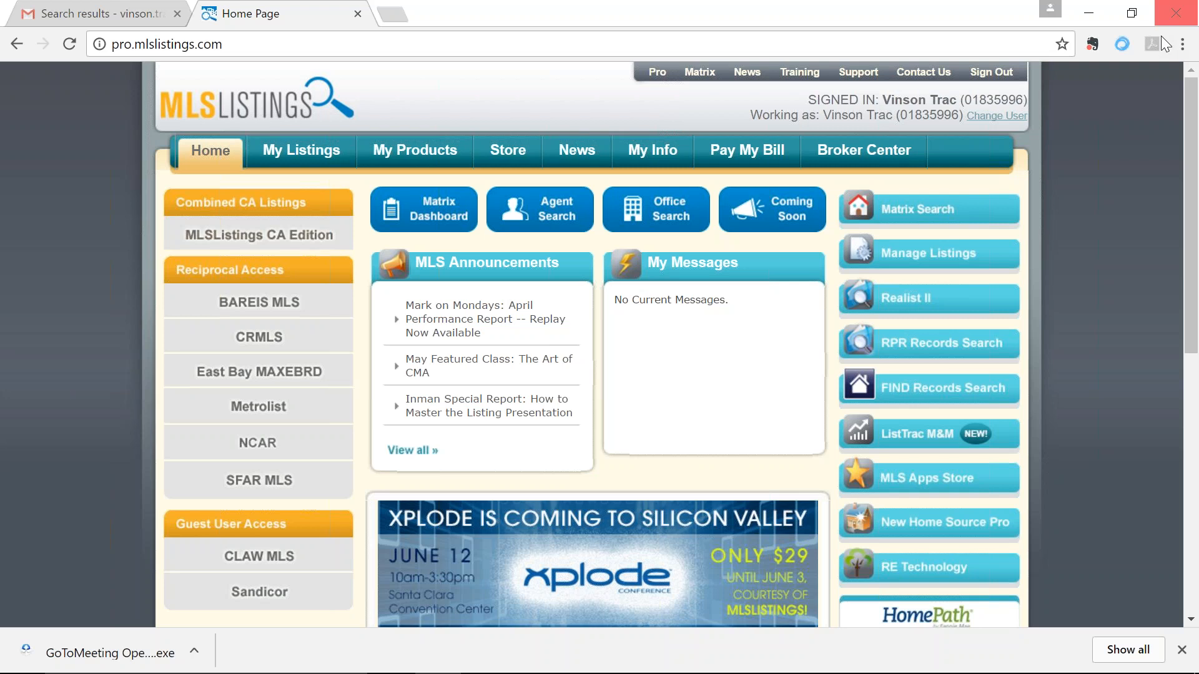
Step: Launch Matrix Search from the MLSListings home page to reach Residential Search
left_click(922, 218)
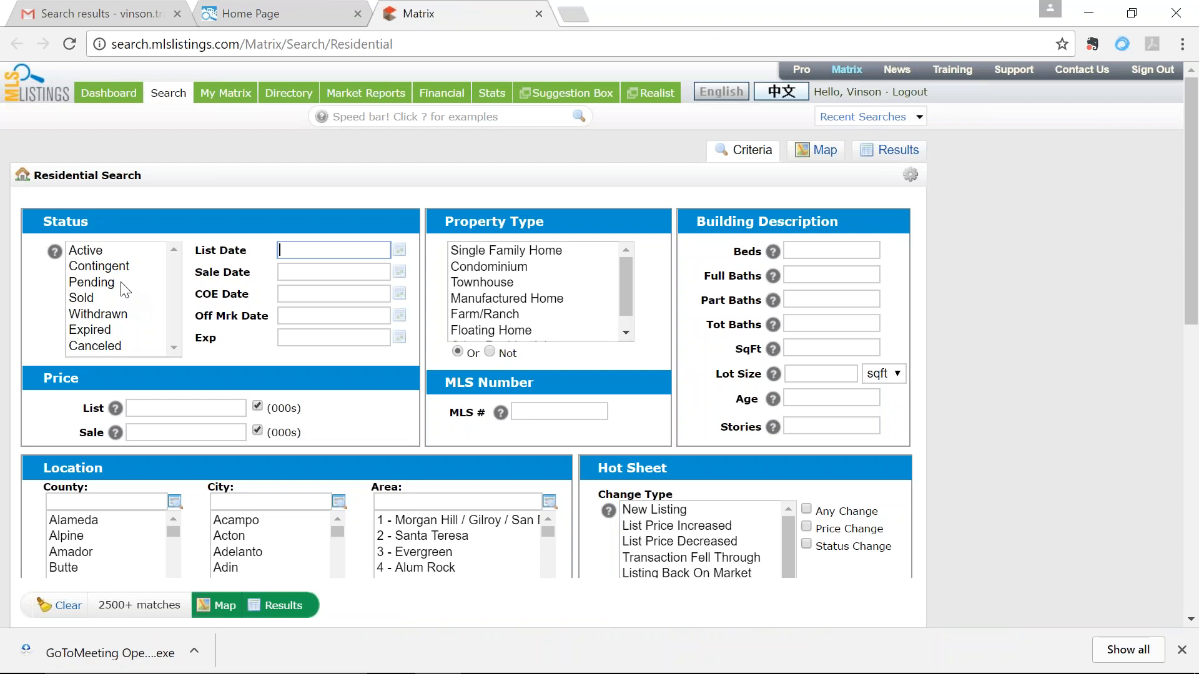
Step: Select Active through Sold statuses and set List Date to 02/13/2017+
left_click(104, 250)
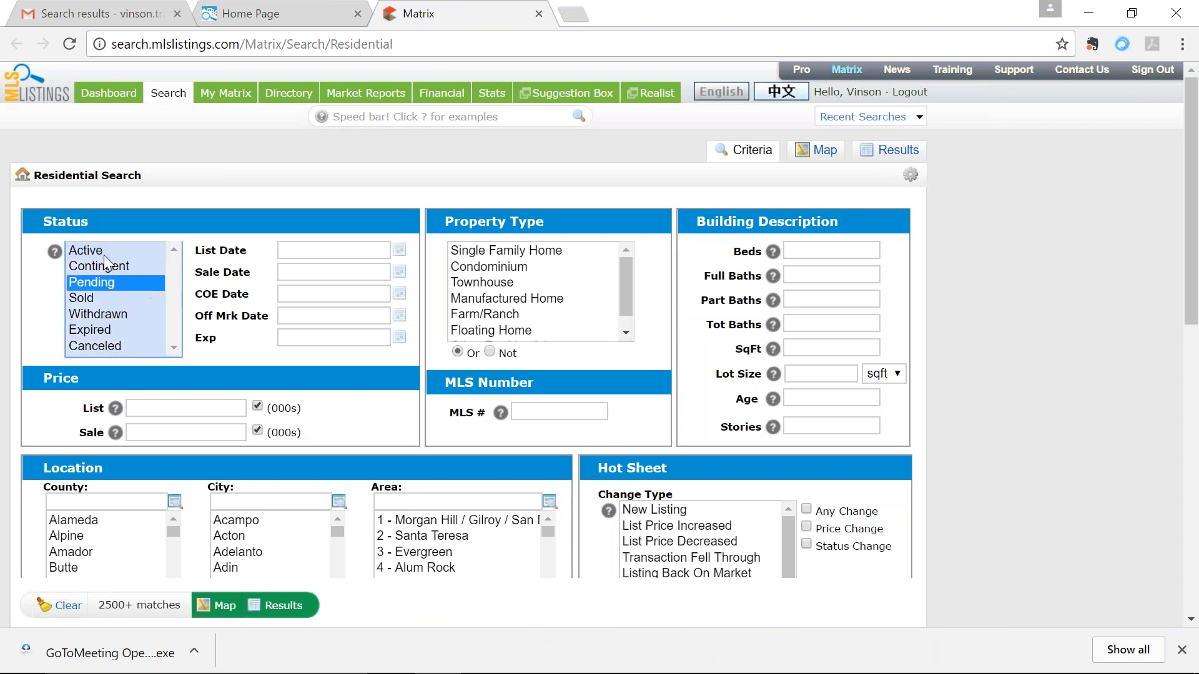
left_click_drag(104, 246, 107, 295)
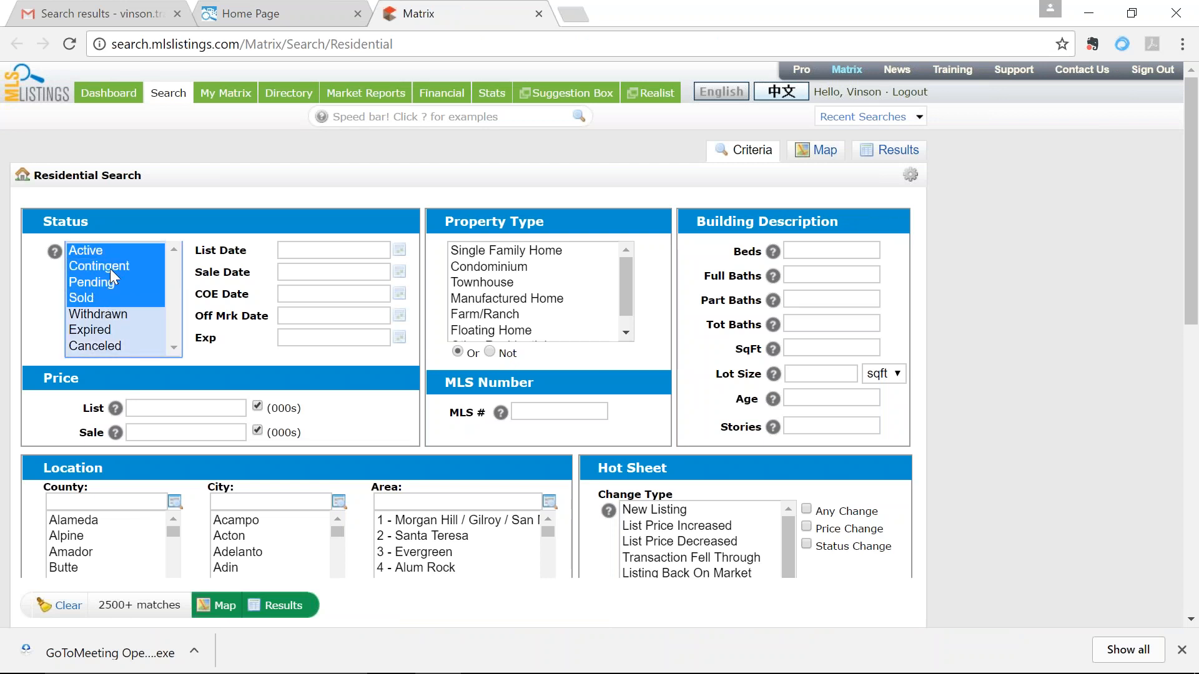
left_click(298, 250)
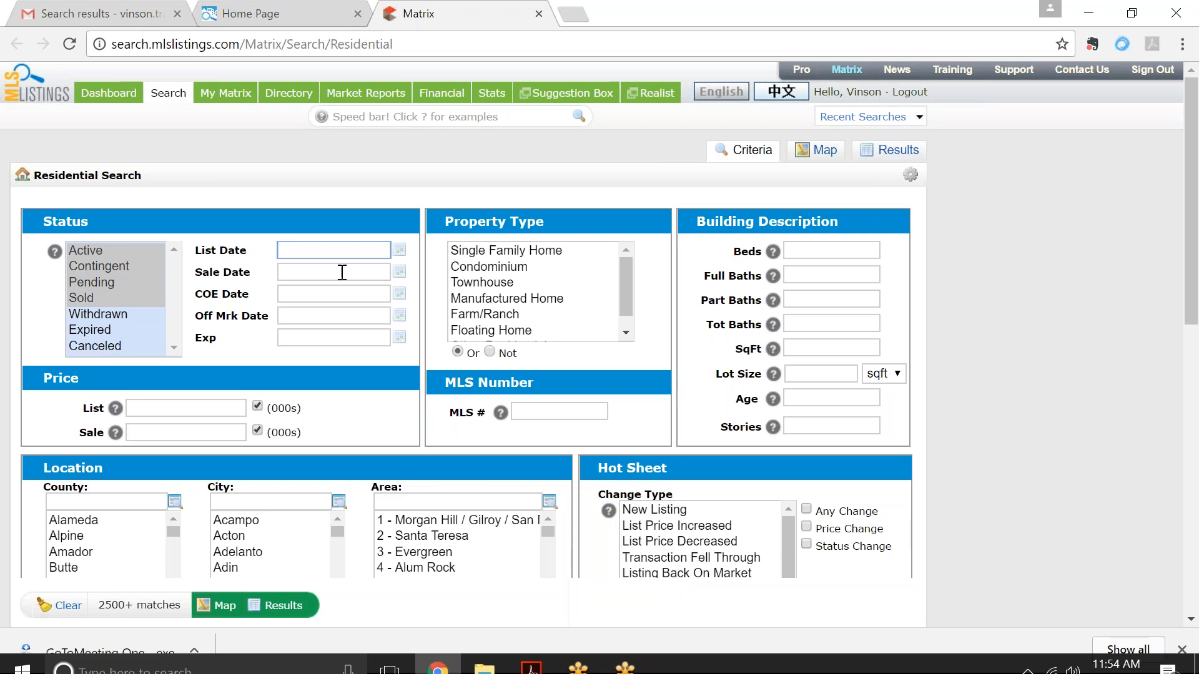
type("02")
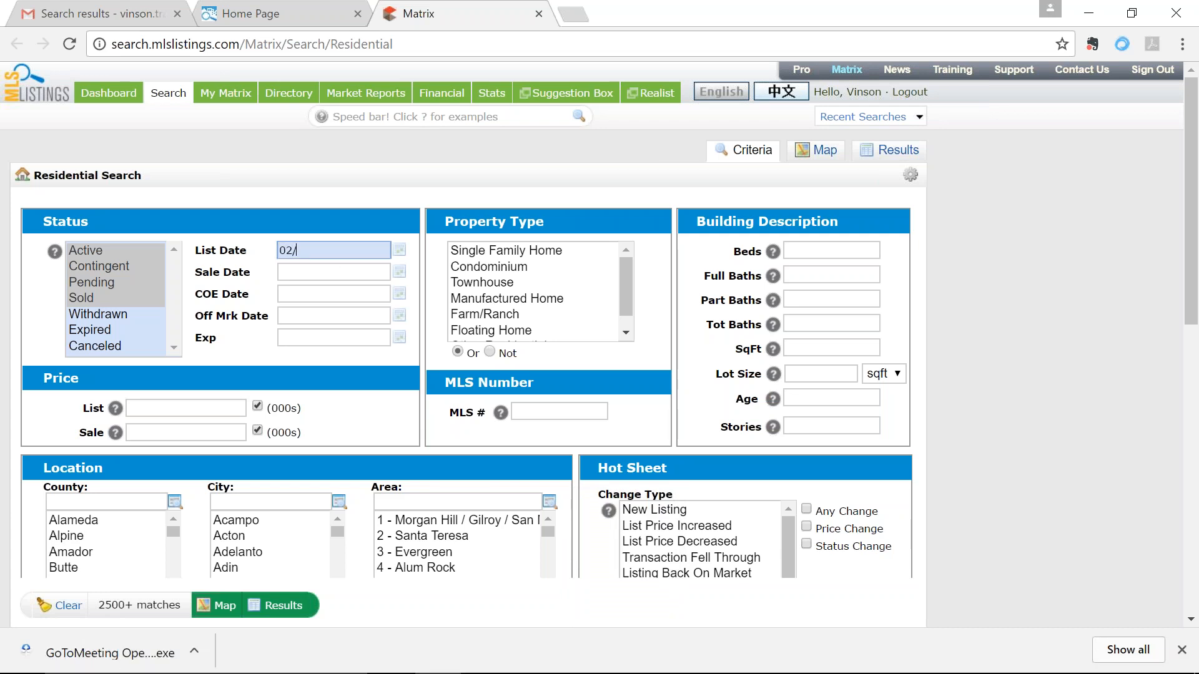
type("/13/0")
key("BackSpace")
type("2017+")
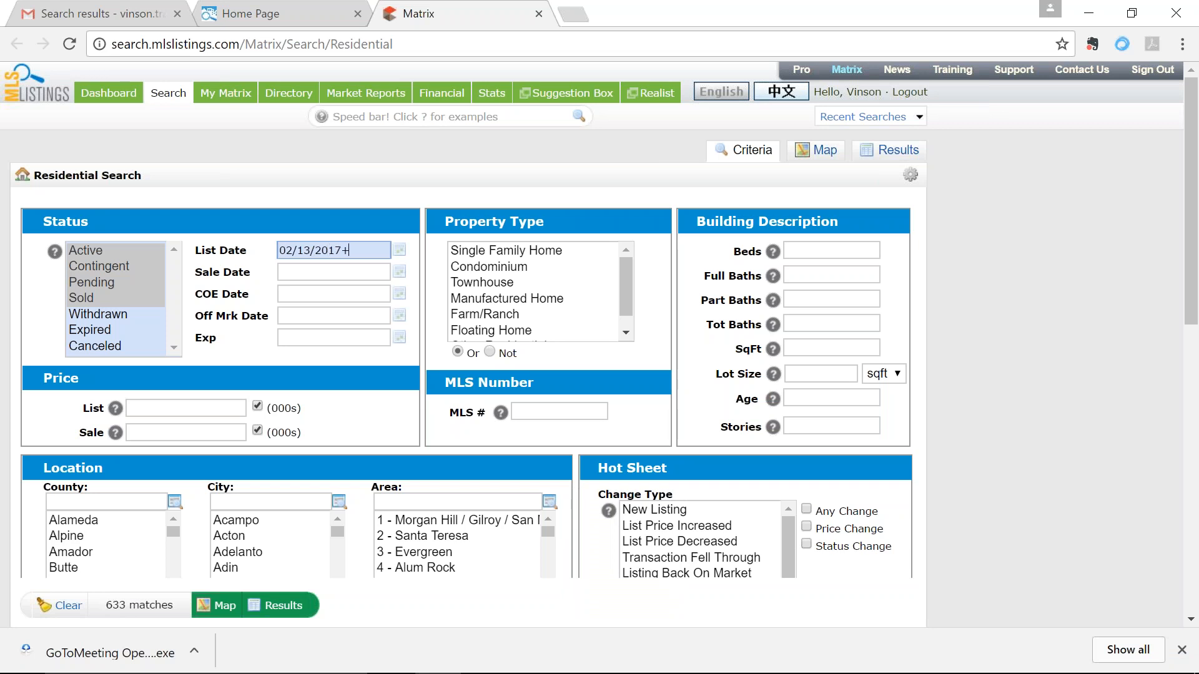
triple_click(284, 256)
key("End")
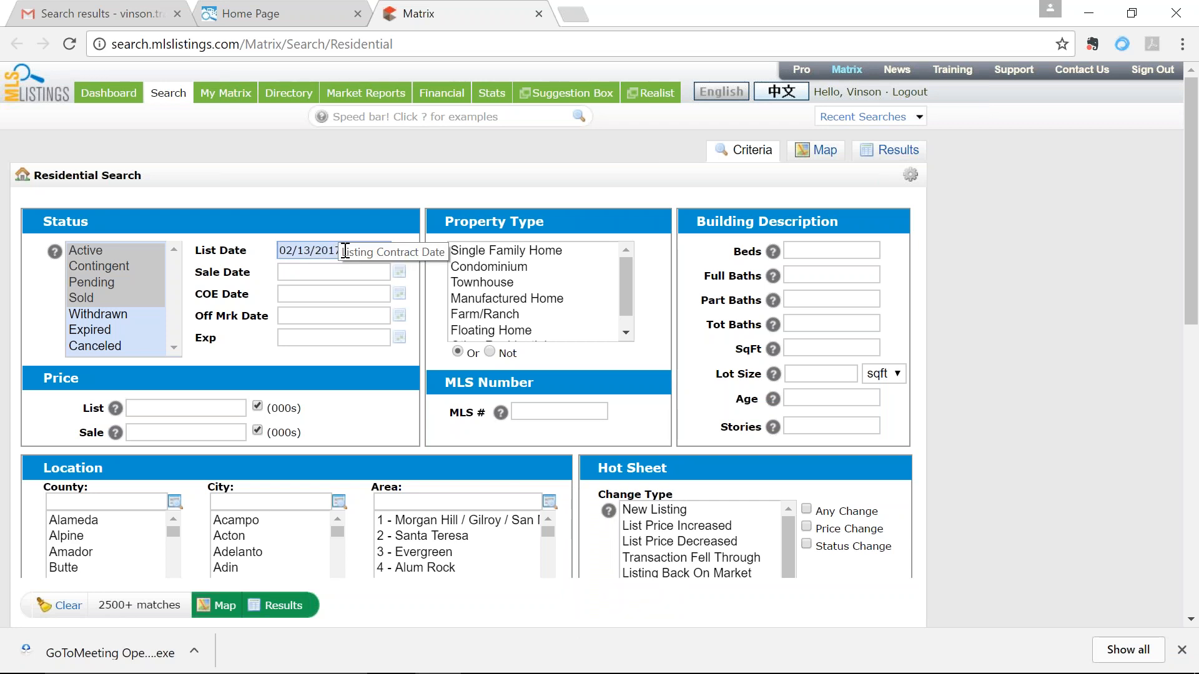
Step: Limit to Single Family Home with 3 beds and 2 full baths, and map the results
left_click(559, 250)
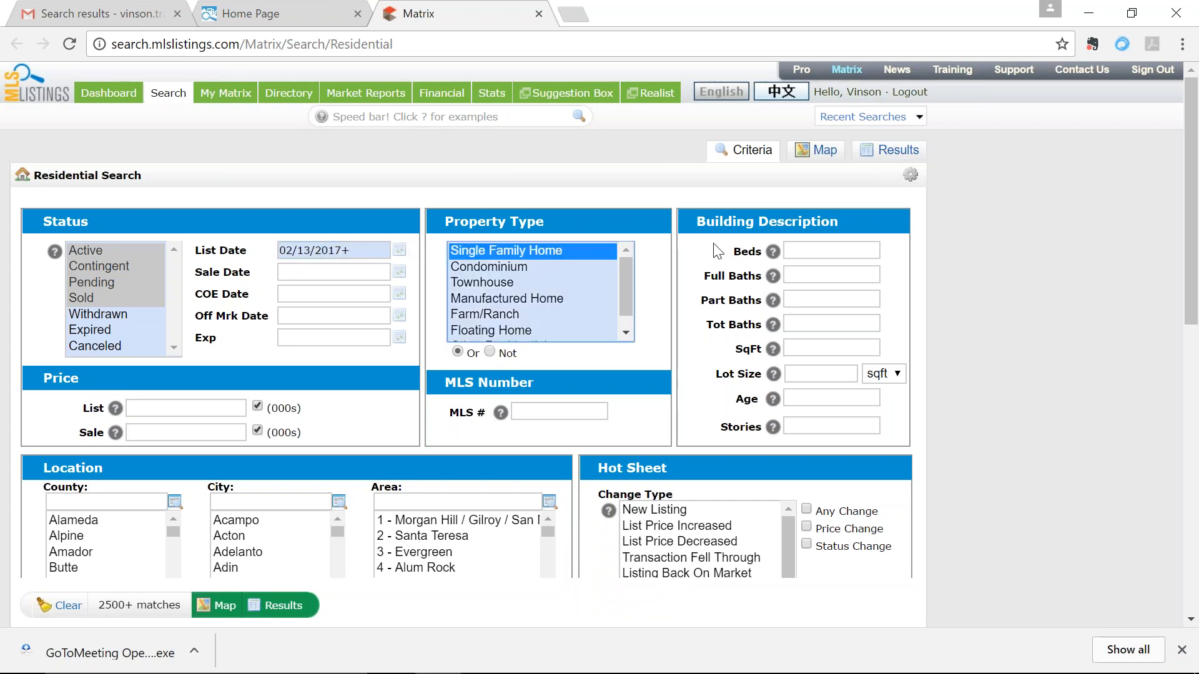
left_click(811, 249)
type("3")
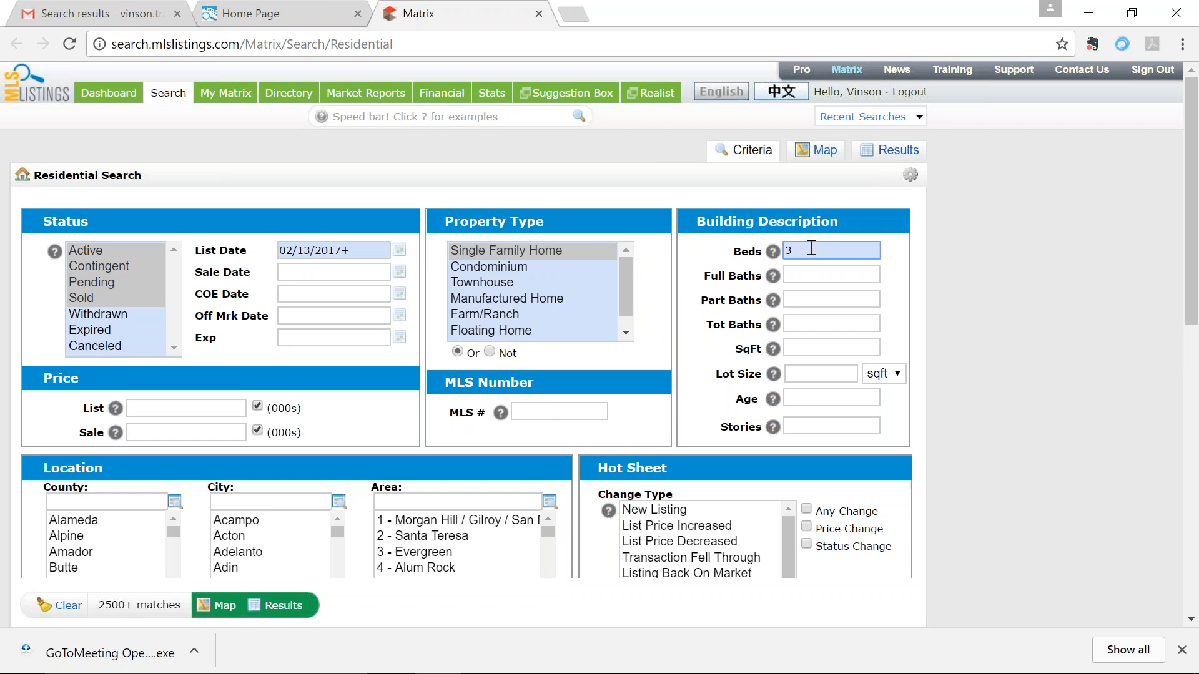
key("Tab")
type("2")
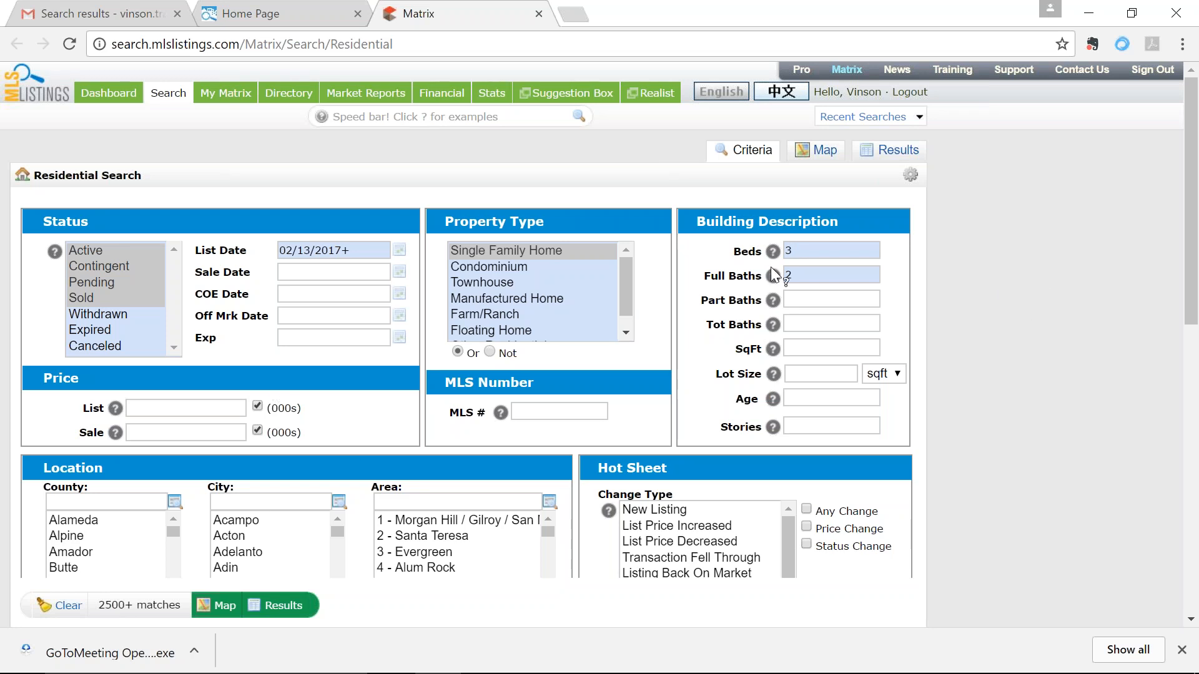
scroll(489, 396, "down", 1)
scroll(214, 300, "down", 2)
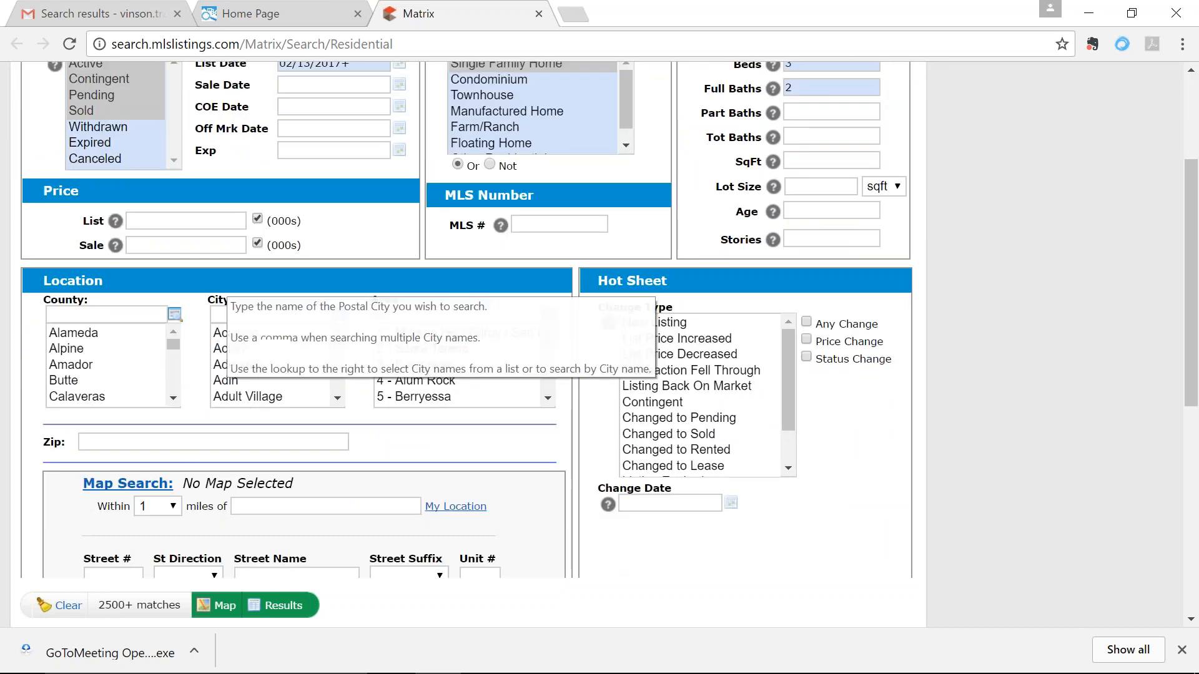
left_click(146, 495)
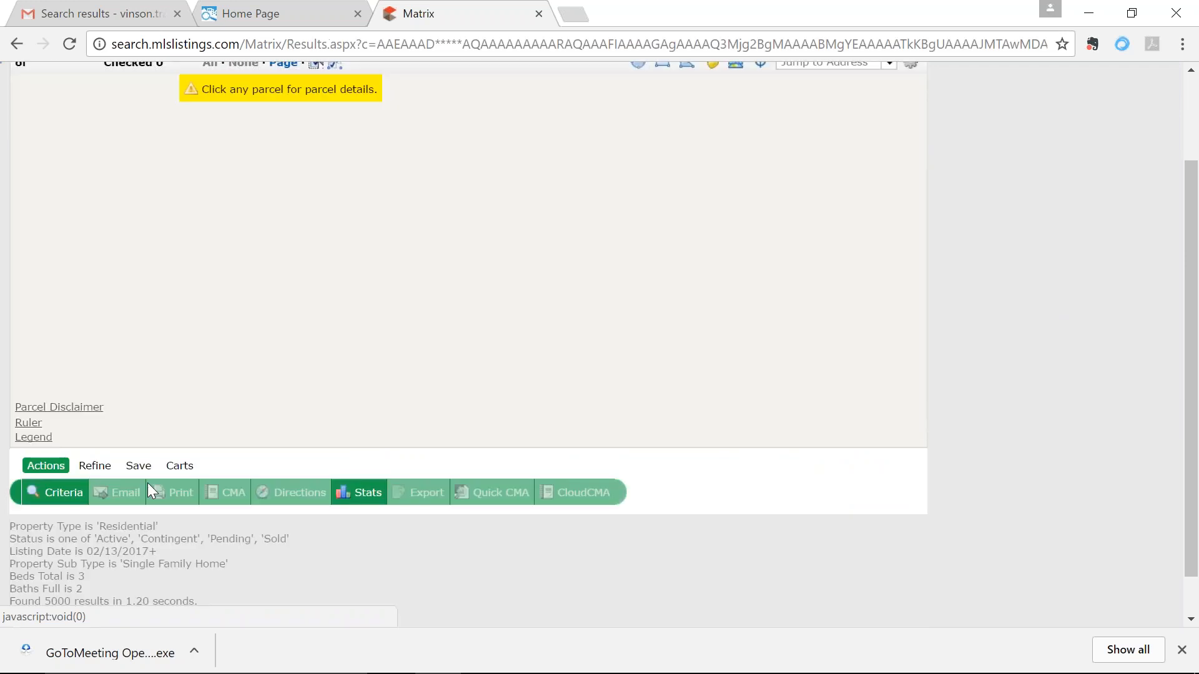
scroll(1054, 267, "up", 2)
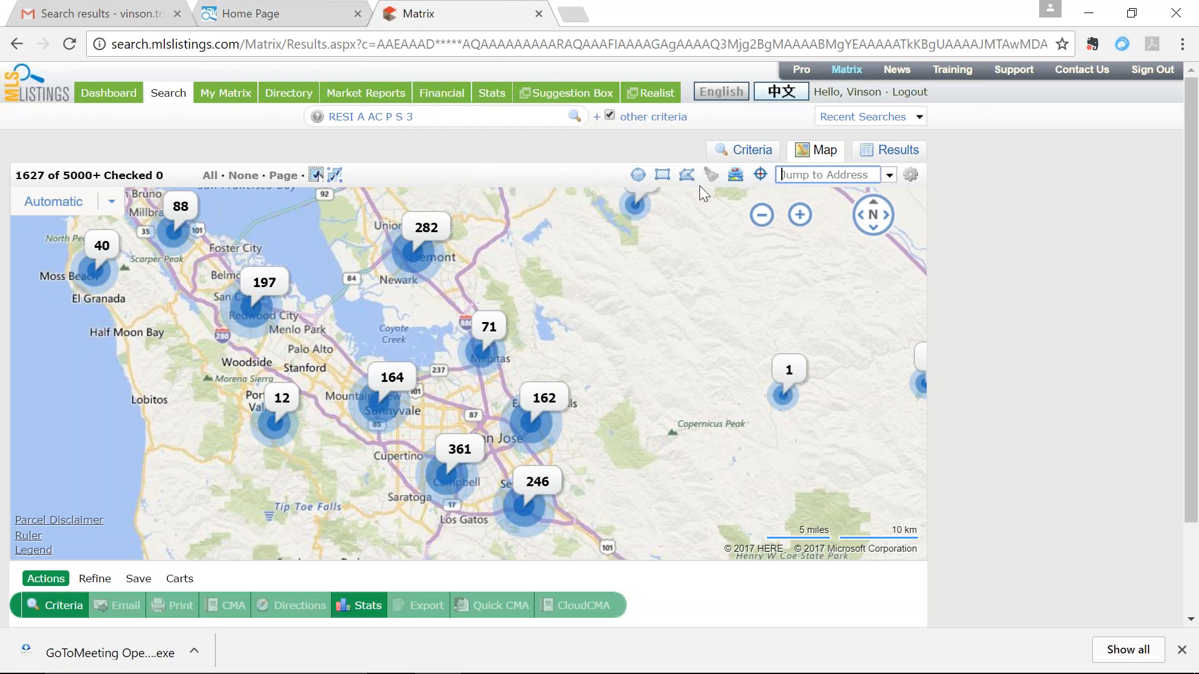
left_click(883, 153)
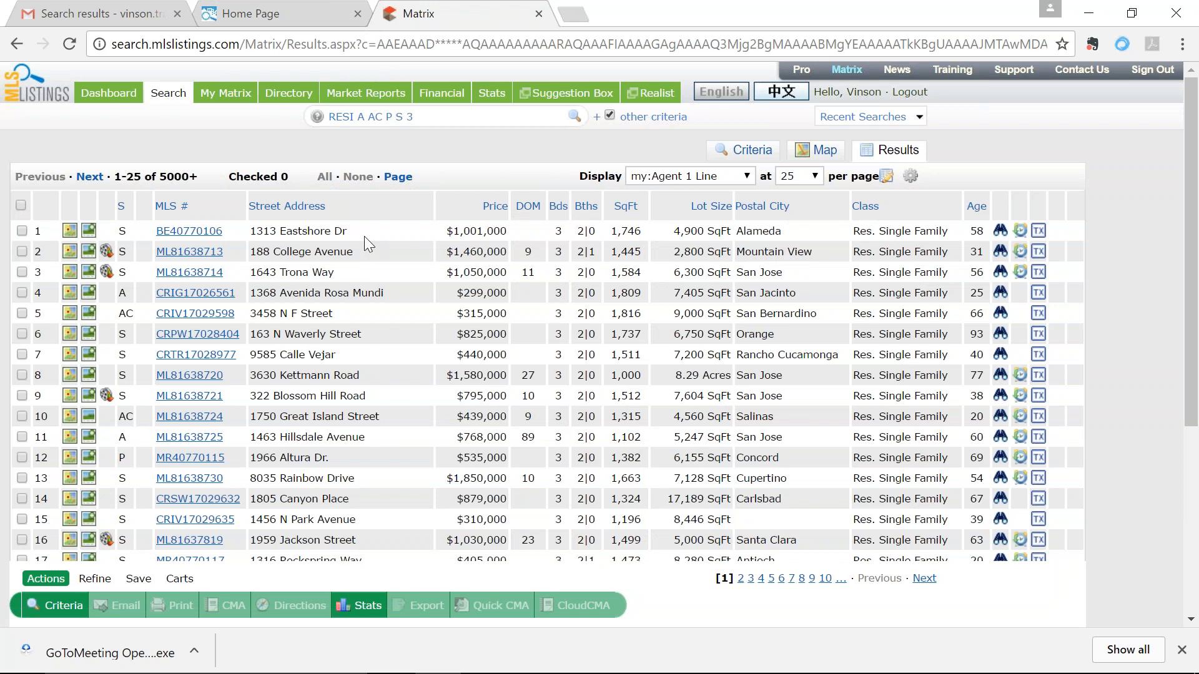
left_click_drag(379, 233, 246, 226)
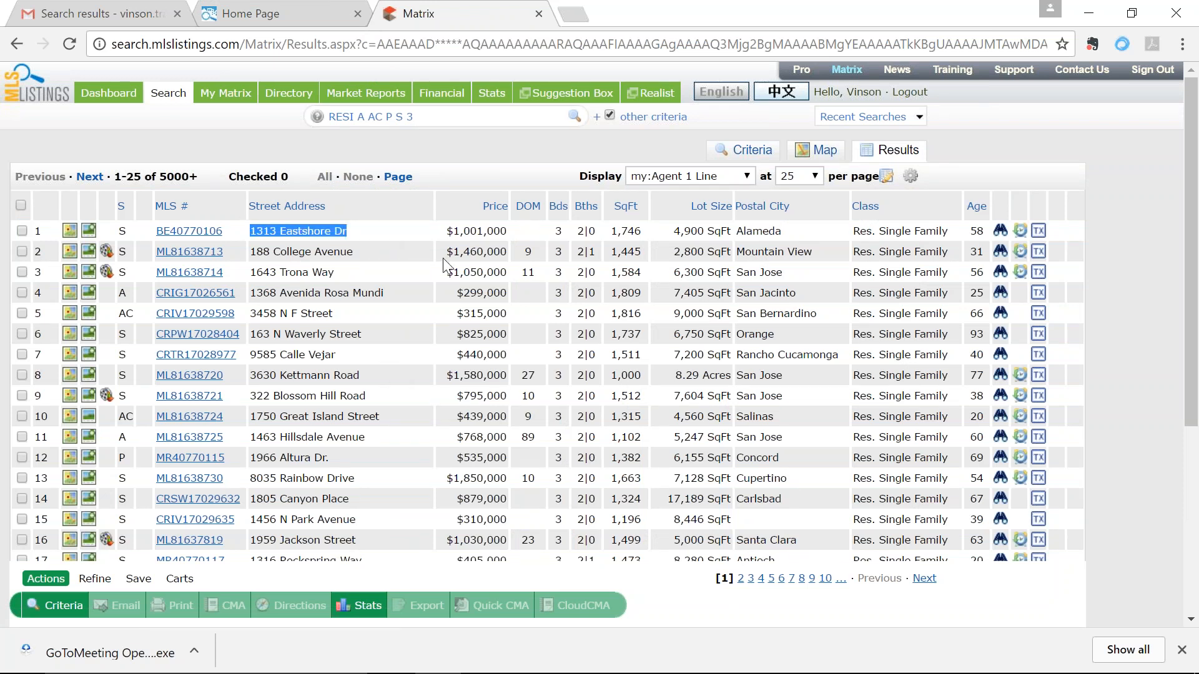
left_click(766, 272)
left_click_drag(340, 272, 251, 269)
key("ctrl+c")
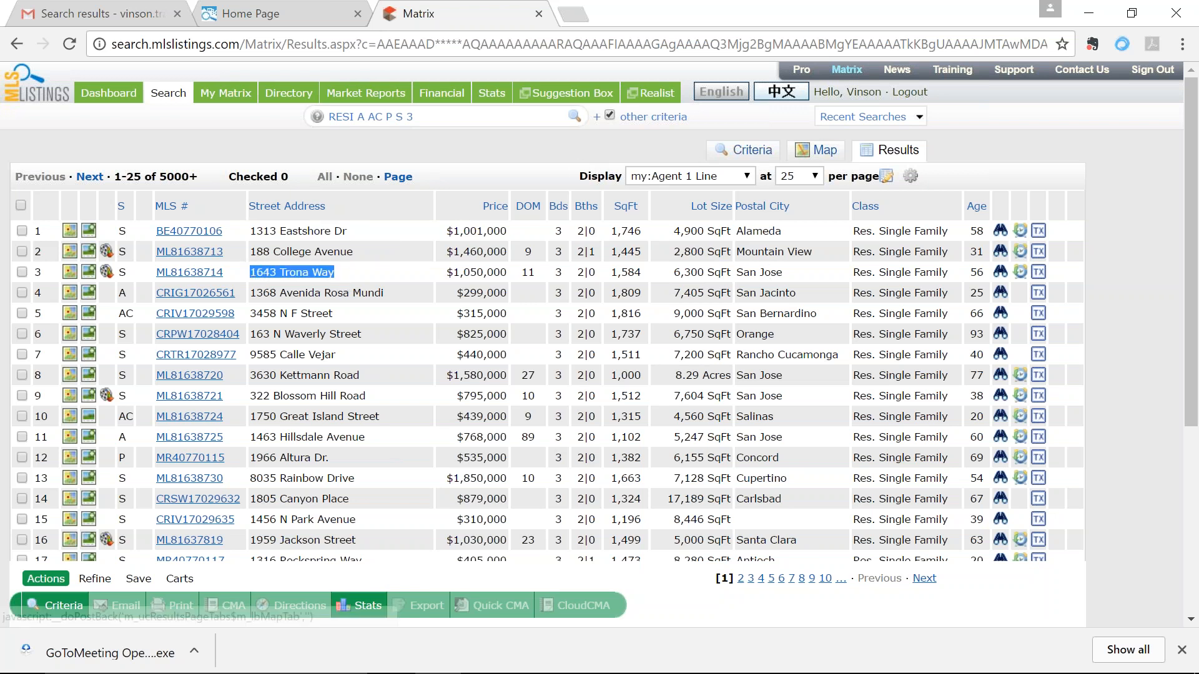
left_click(754, 155)
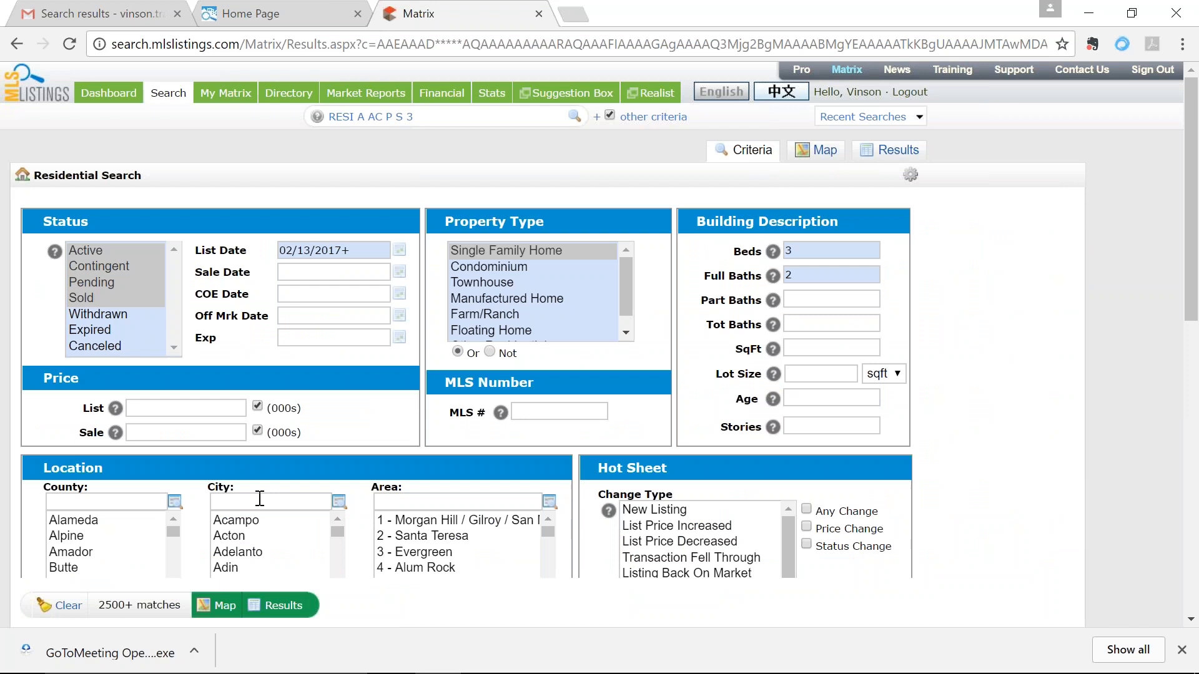
scroll(145, 555, "down", 3)
scroll(136, 541, "down", 2)
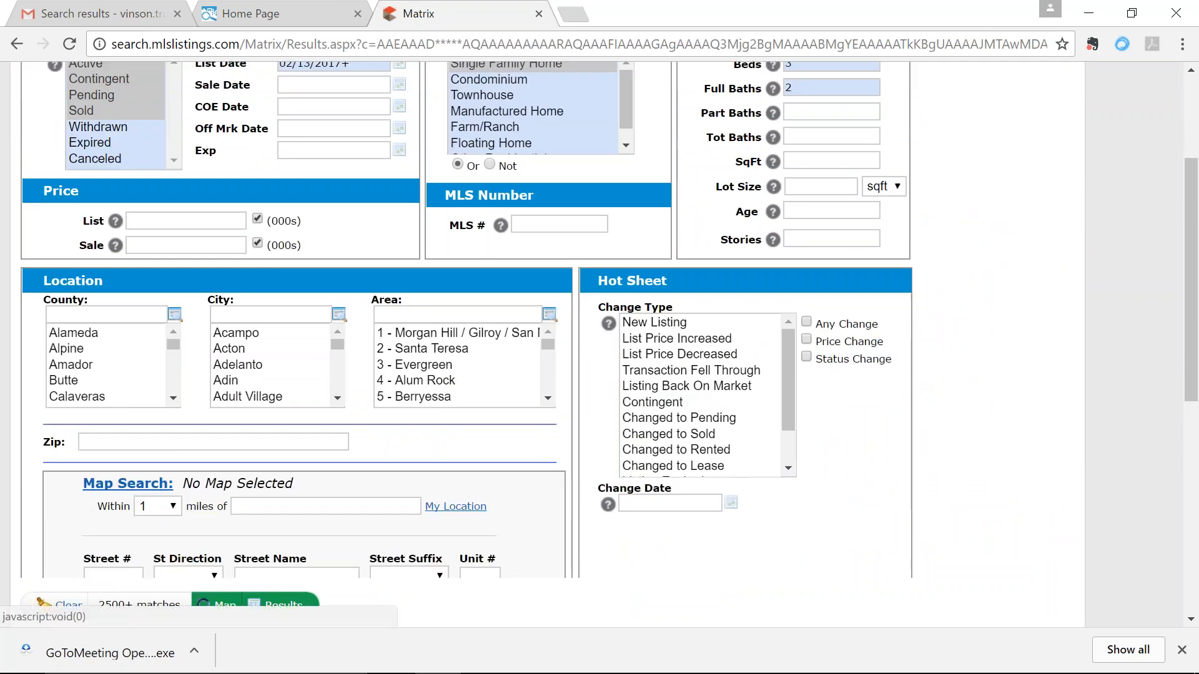
left_click(209, 605)
scroll(899, 181, "up", 7)
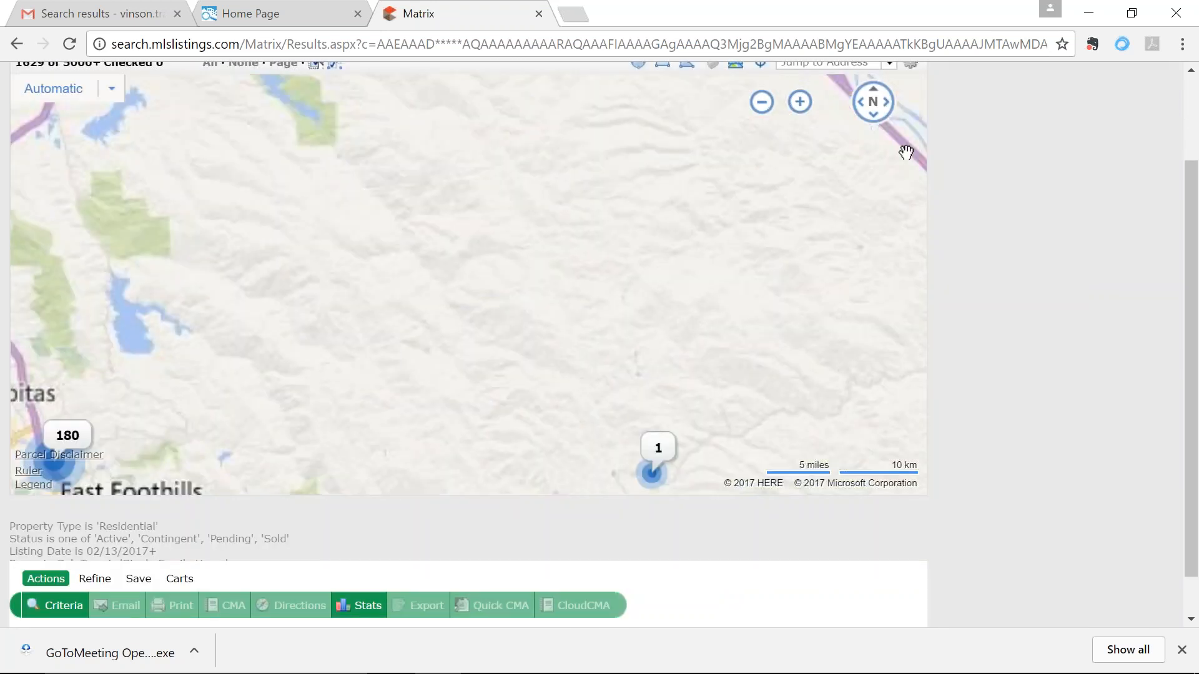
scroll(815, 75, "up", 2)
scroll(815, 70, "down", 1)
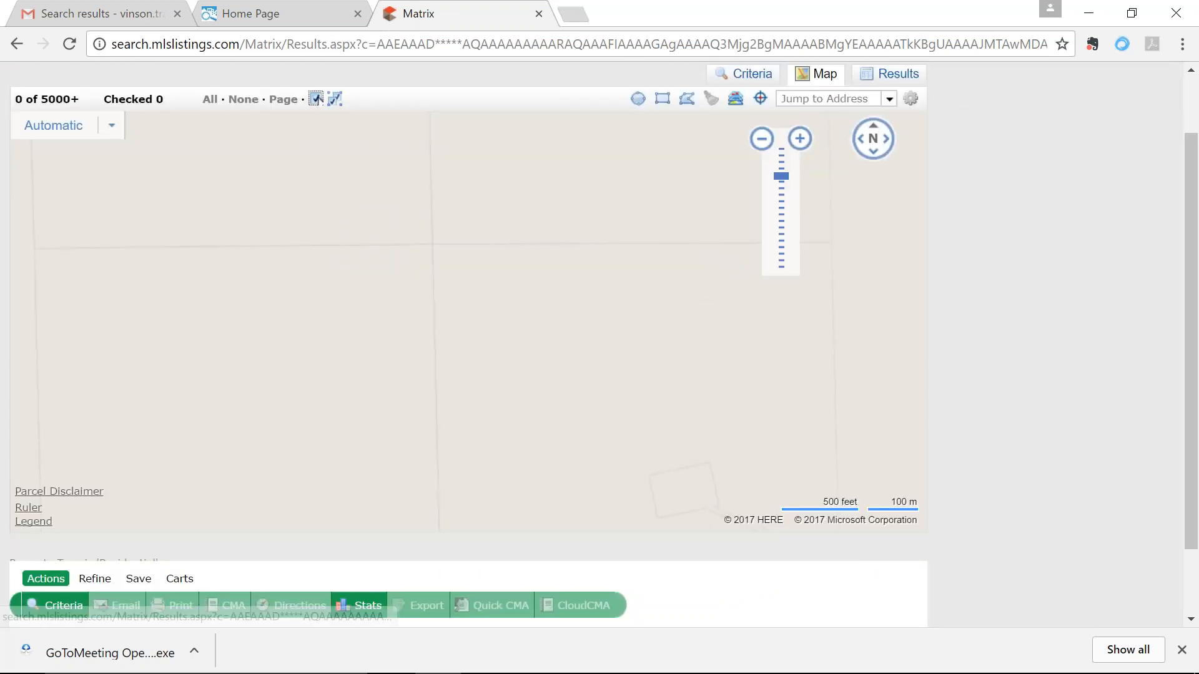
left_click(825, 156)
key("ctrl+v")
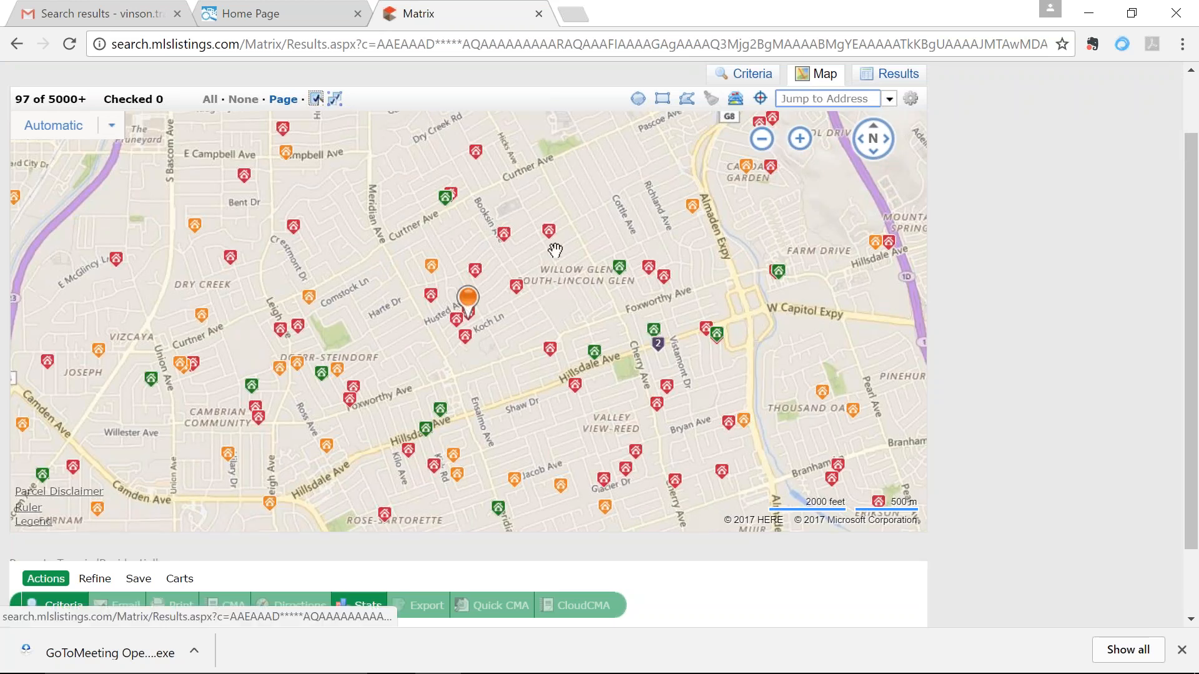
Step: Try sorting the results by status, dismiss the too-many-results warnings, and return to Criteria
left_click(763, 81)
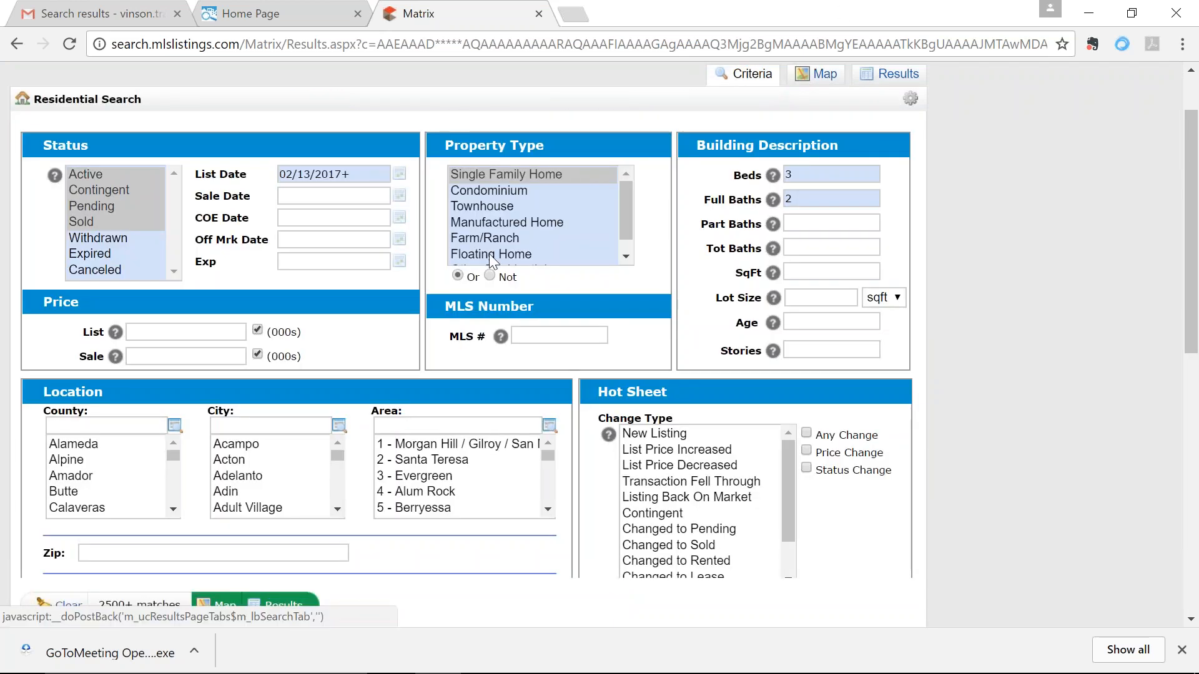
left_click(889, 74)
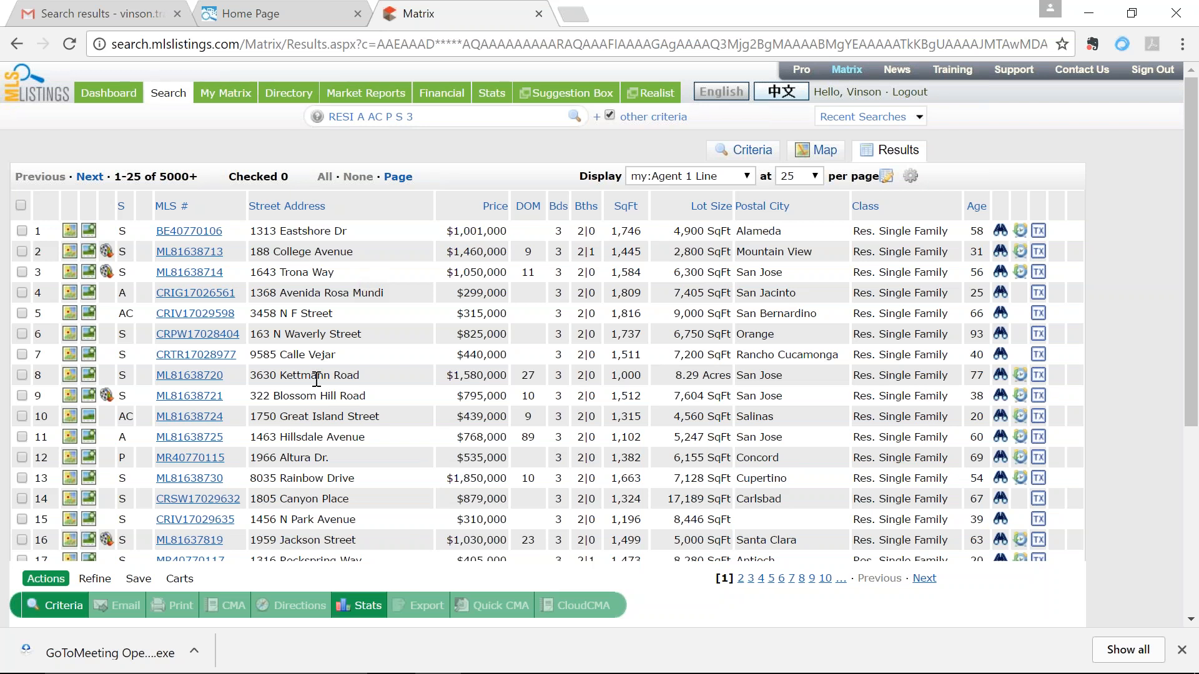
left_click(121, 208)
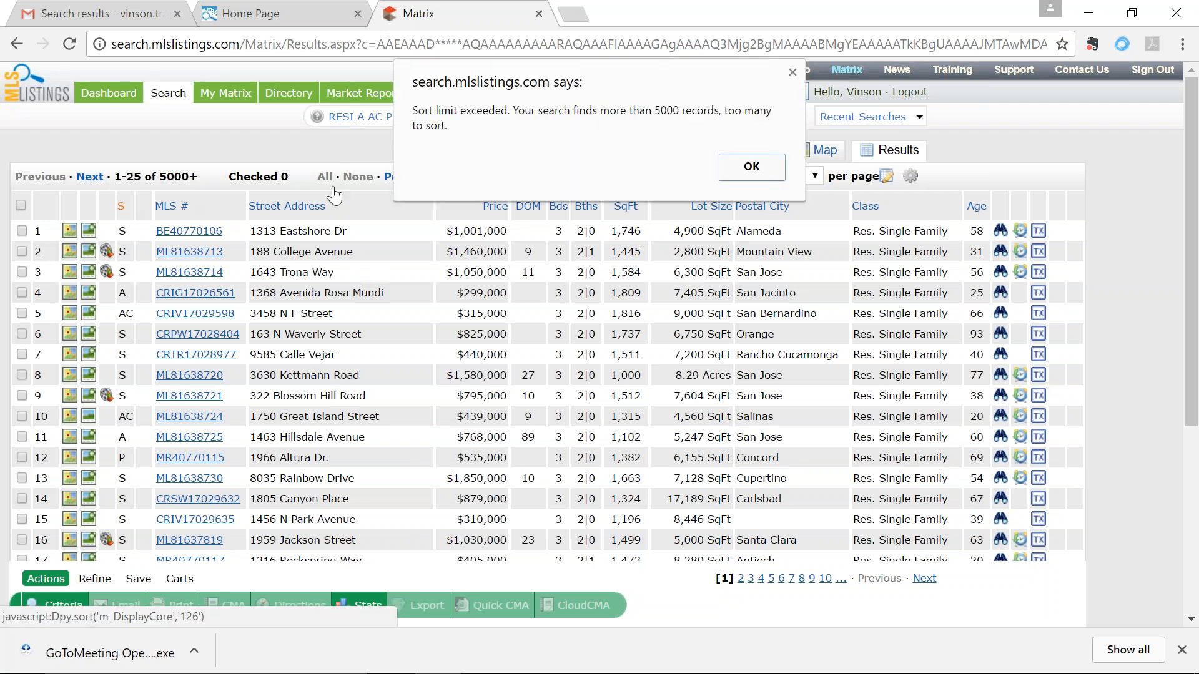
left_click(748, 172)
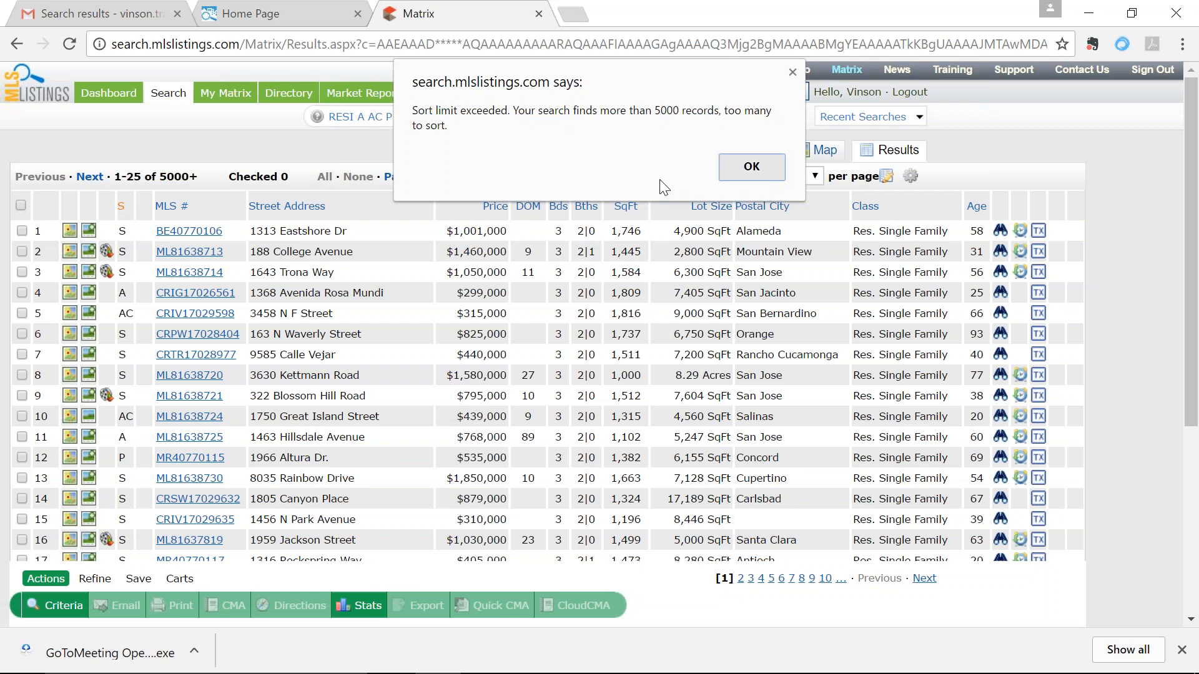
left_click(123, 211)
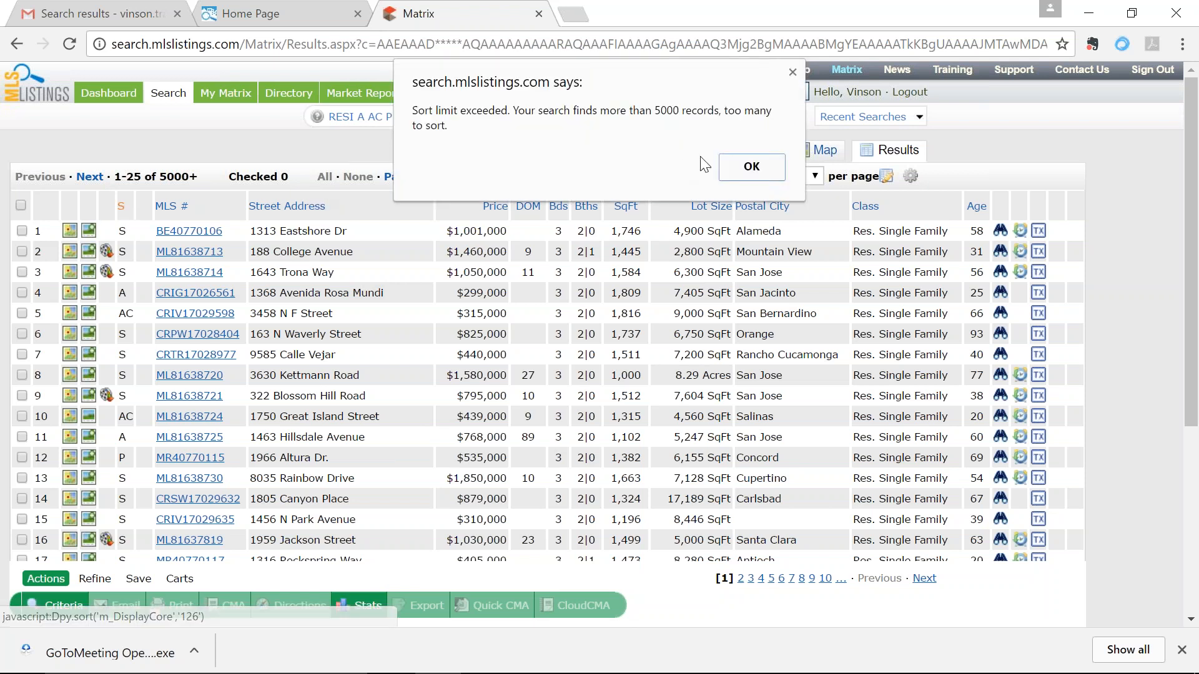
left_click(754, 167)
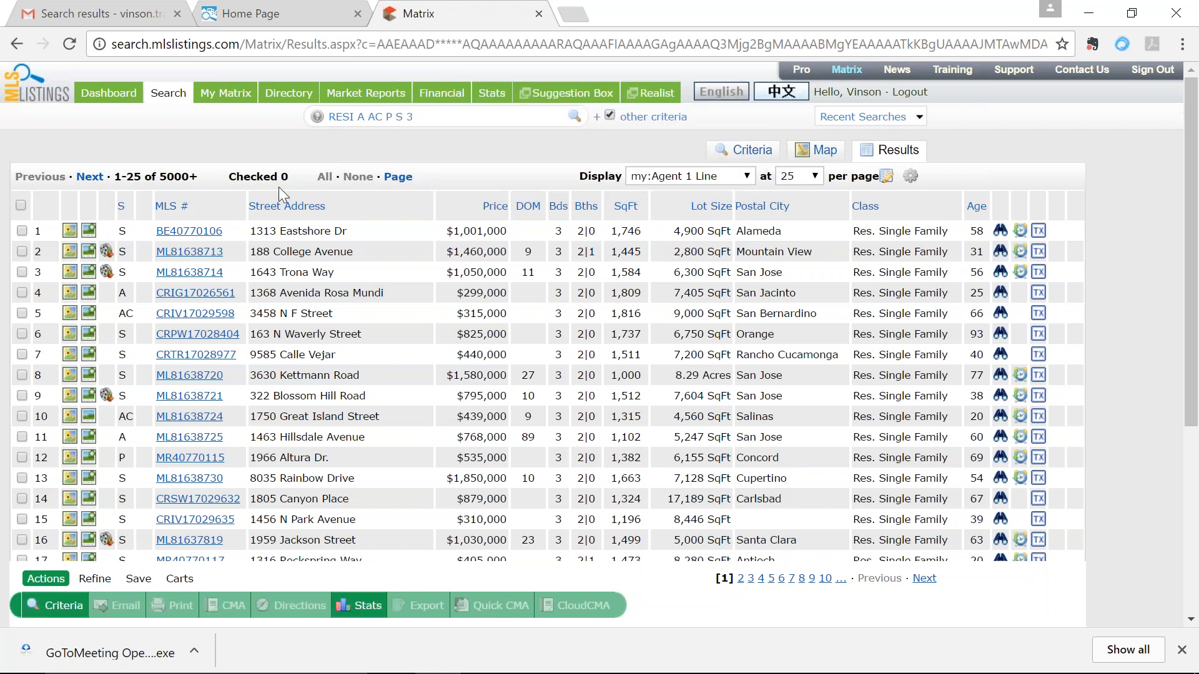
left_click(746, 151)
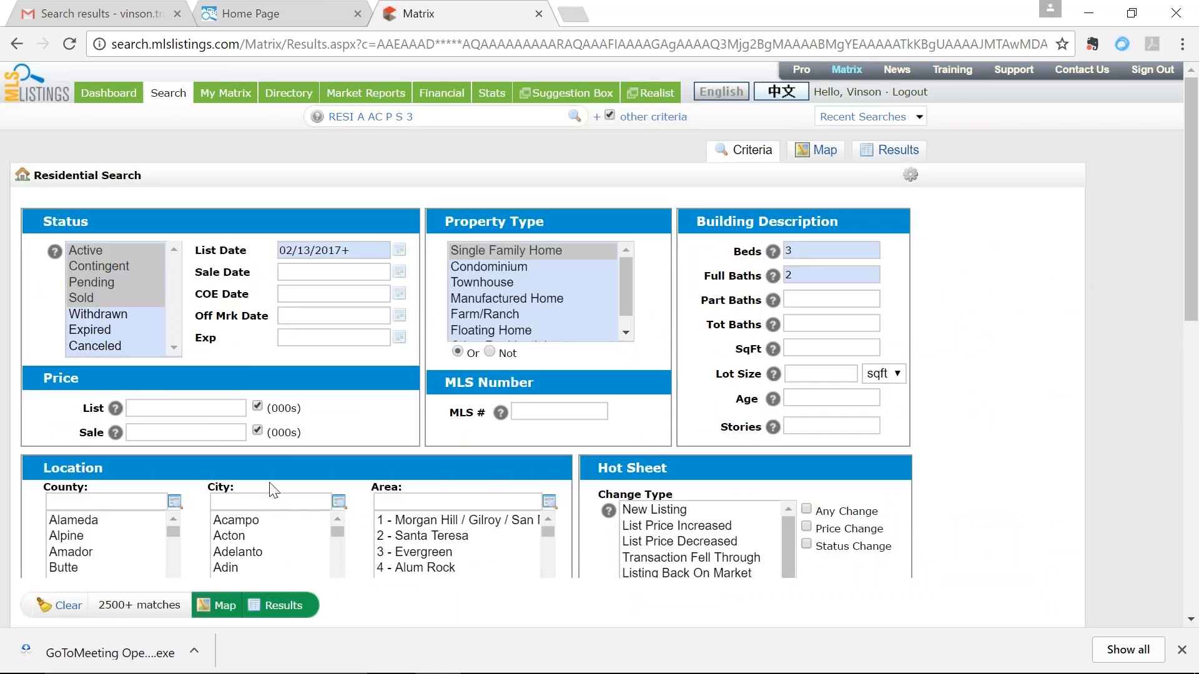
left_click(275, 502)
type("san jose")
key("Return")
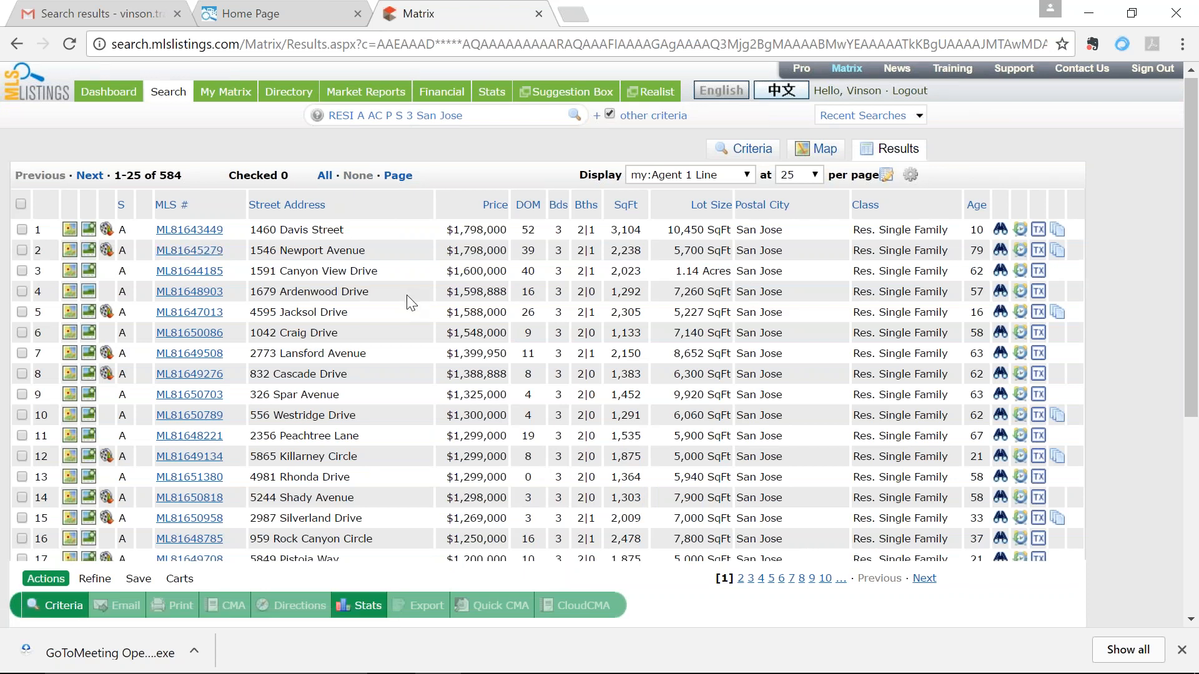
scroll(412, 313, "down", 5)
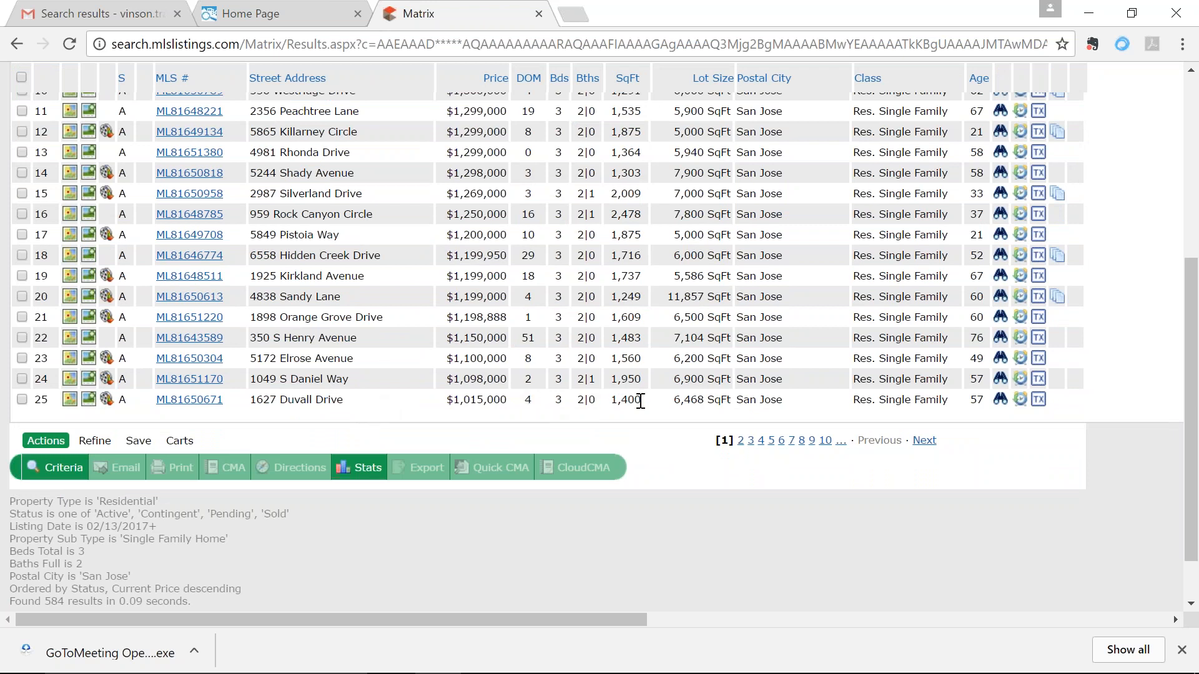
left_click_drag(366, 406, 252, 407)
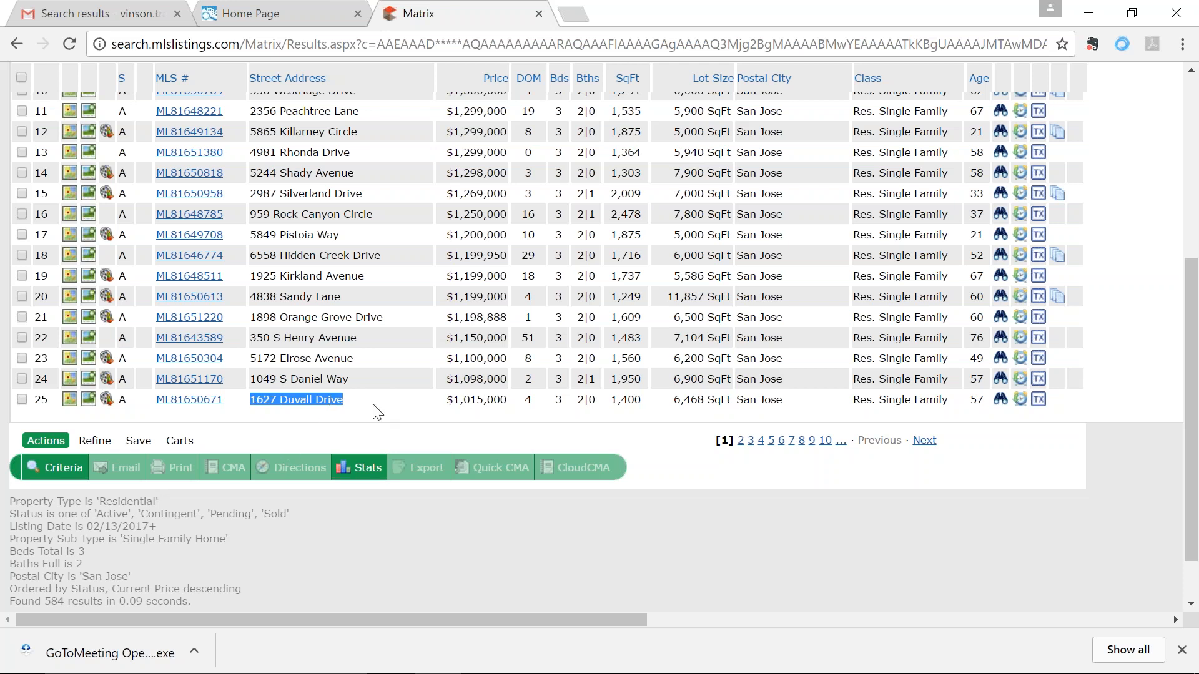
scroll(378, 412, "up", 5)
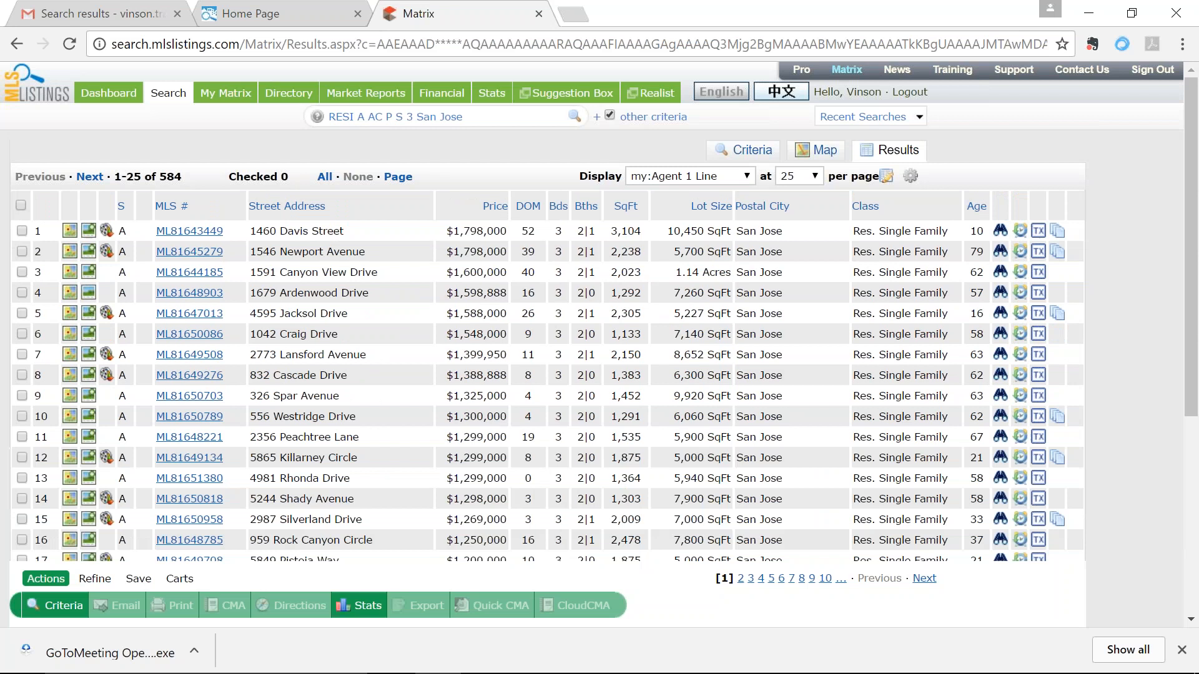
left_click(747, 149)
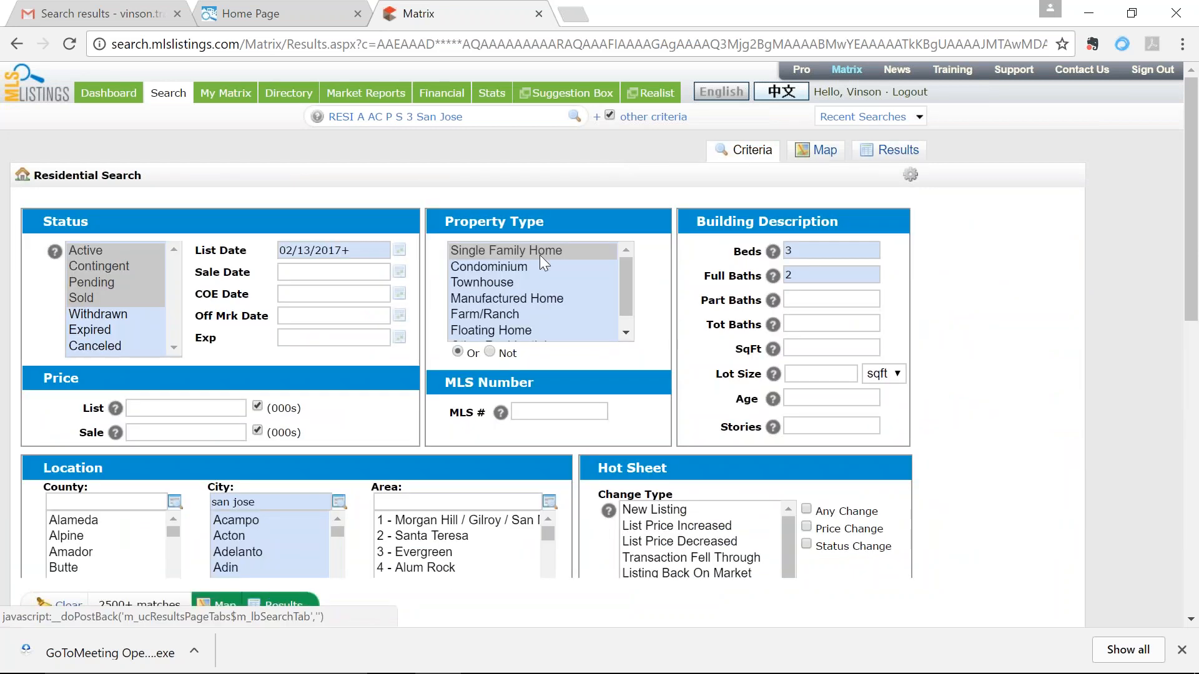
scroll(343, 462, "down", 5)
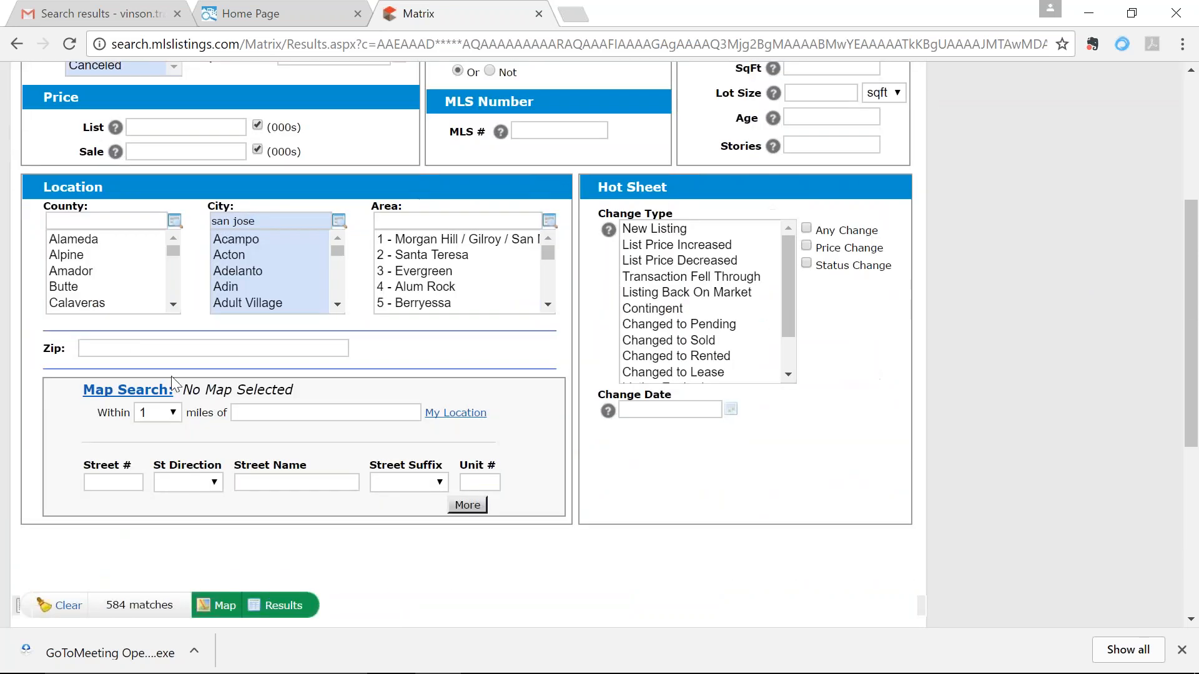
left_click(206, 604)
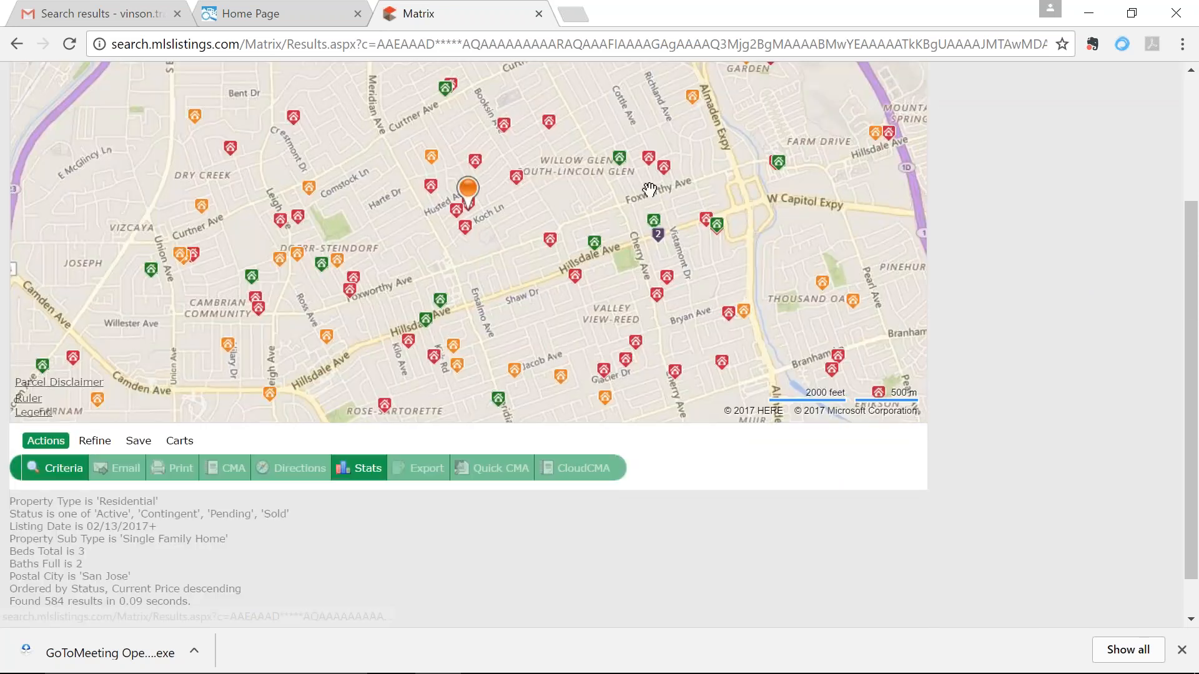
scroll(692, 273, "up", 5)
scroll(1002, 234, "up", 3)
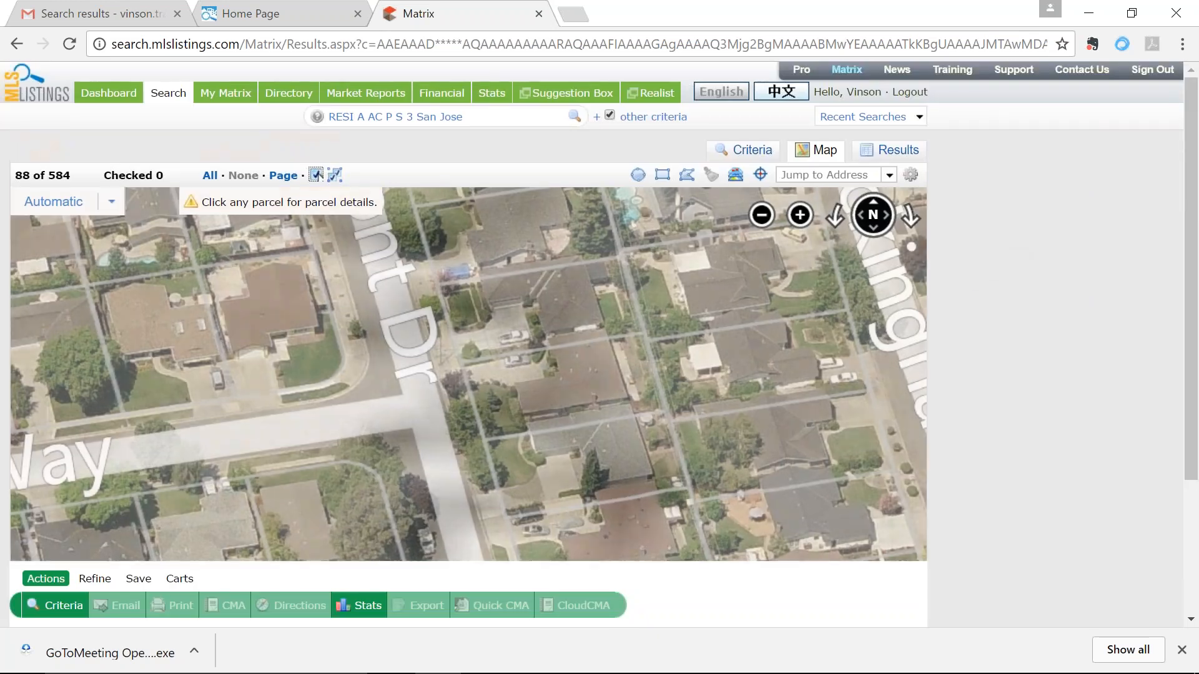
left_click(816, 175)
key("ctrl+v")
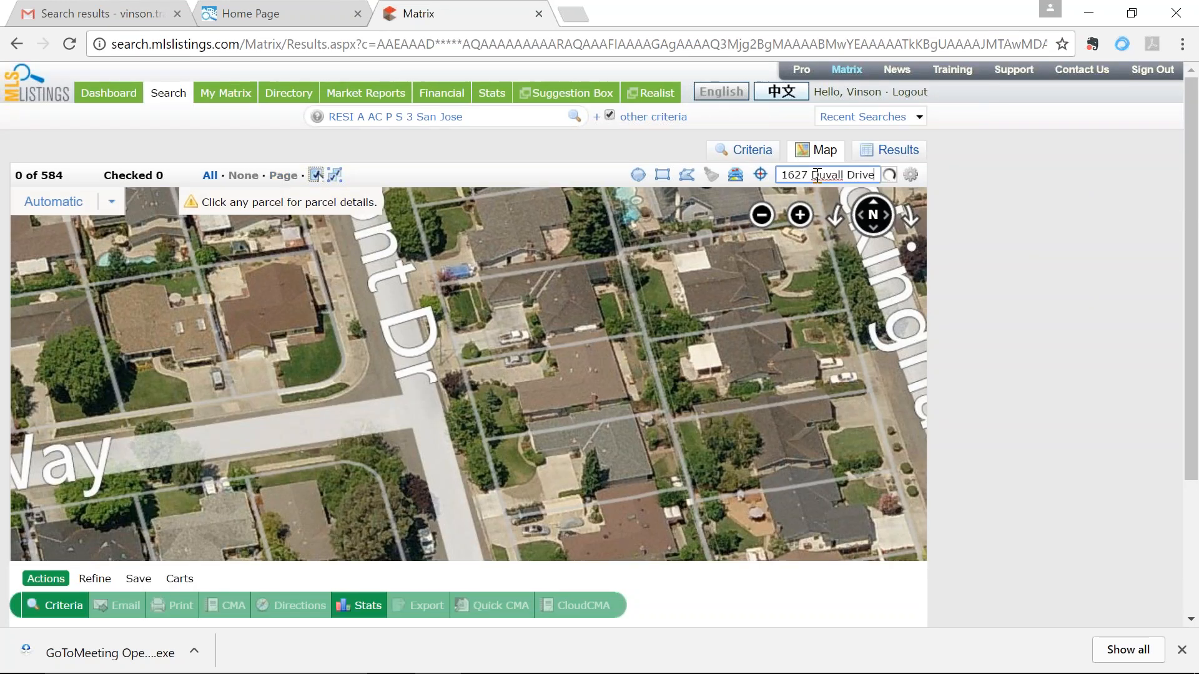
key("Return")
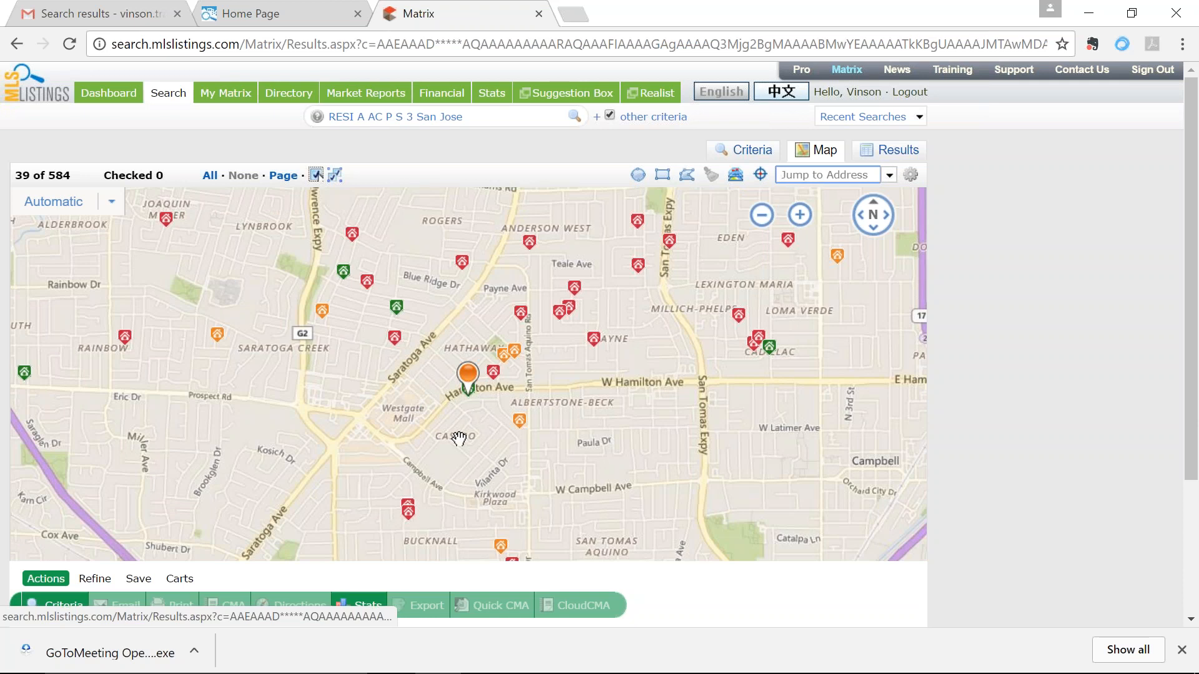
left_click_drag(470, 402, 475, 456)
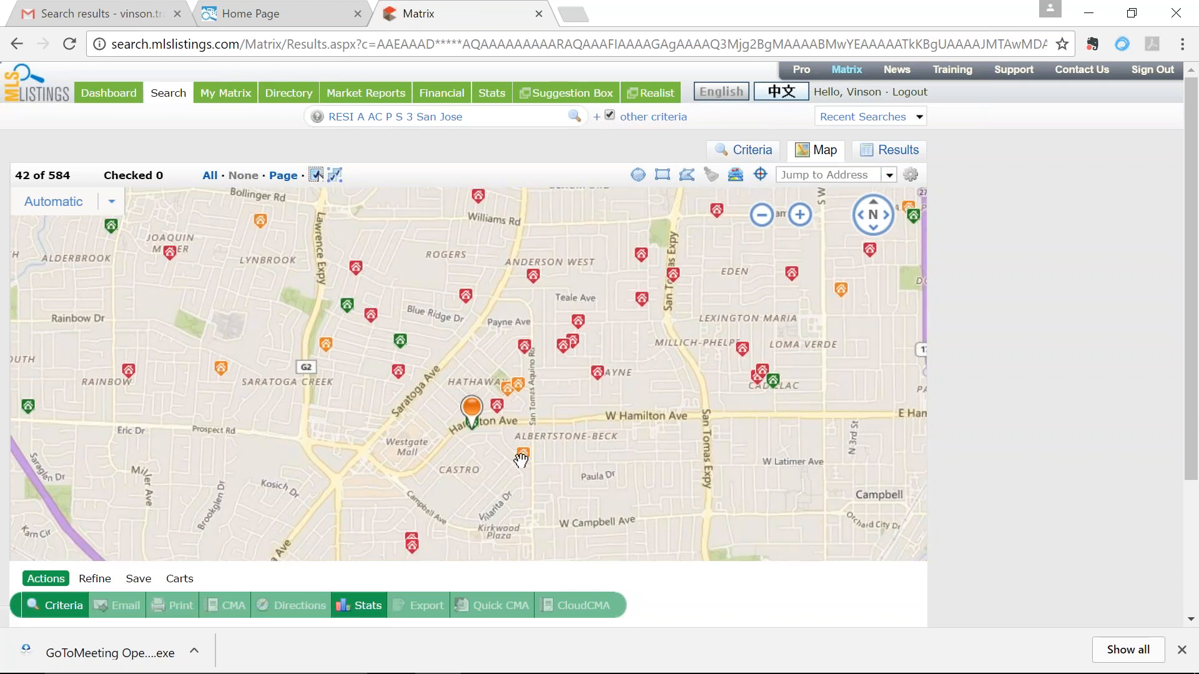
Step: Draw a 0.90-mile radius circle around the Duvall Drive marker and check its options
left_click(638, 177)
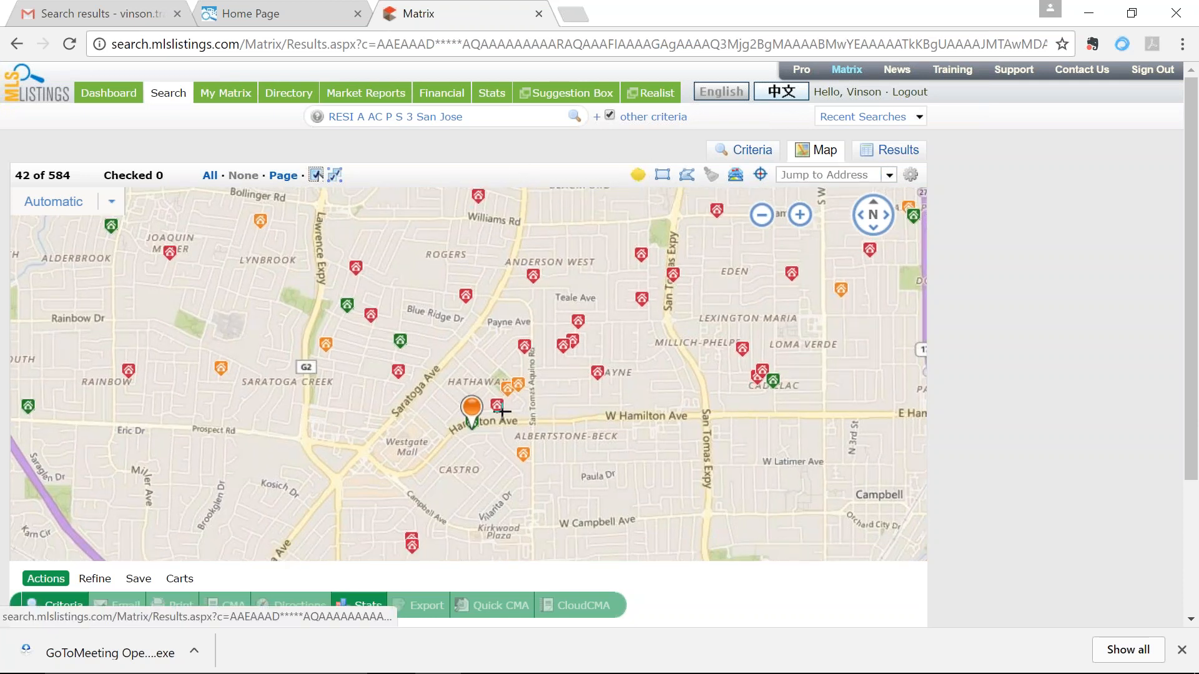
mouse_move(481, 423)
left_mouse_down()
mouse_move(677, 396)
mouse_move(659, 405)
left_mouse_up()
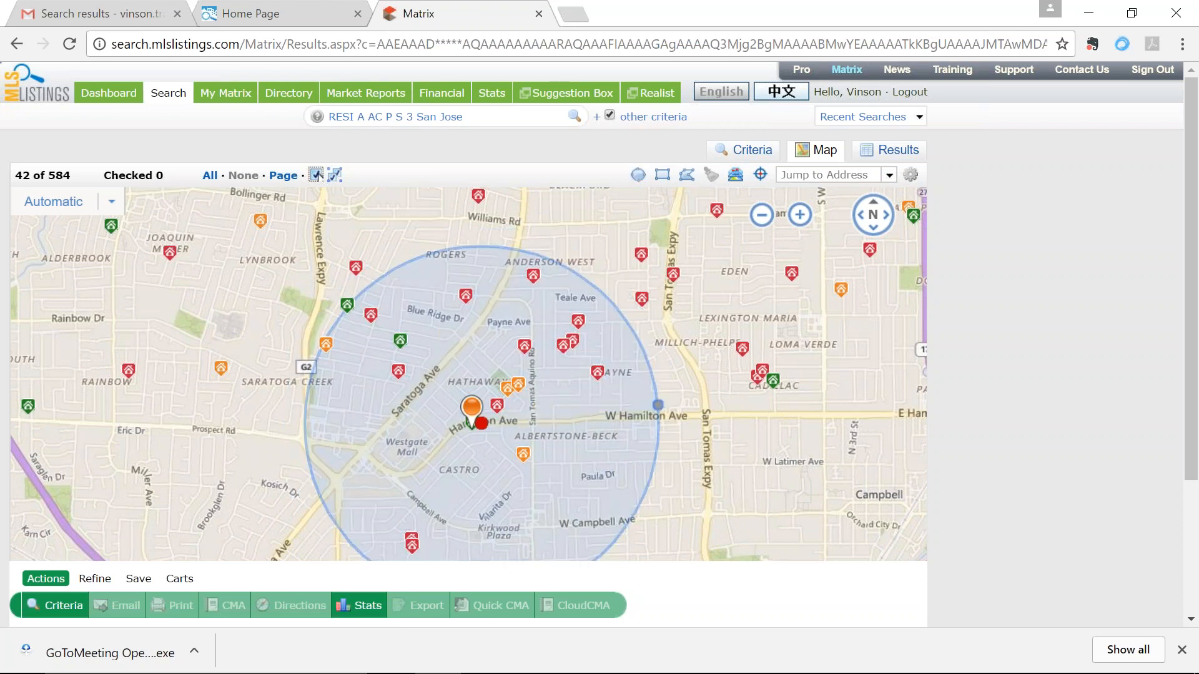
scroll(663, 414, "down", 3)
scroll(631, 431, "up", 4)
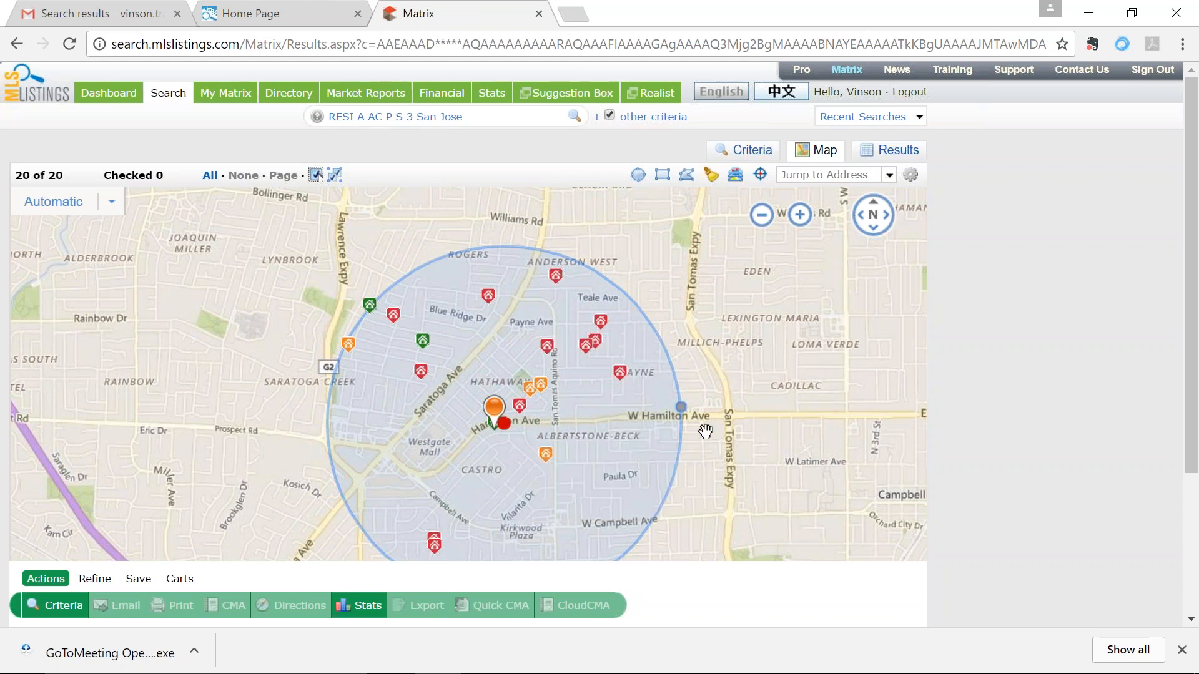
left_click(655, 428)
Step: Delete the Duvall Drive location marker and then the radius circle
left_click(498, 424)
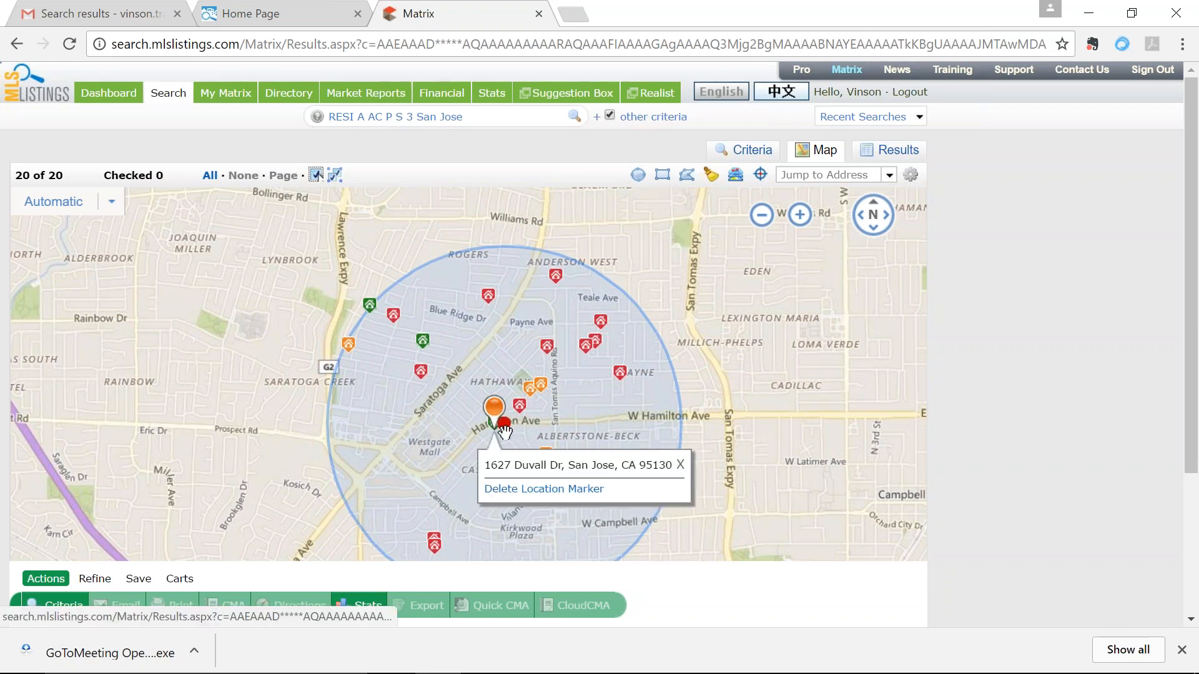
left_click(526, 491)
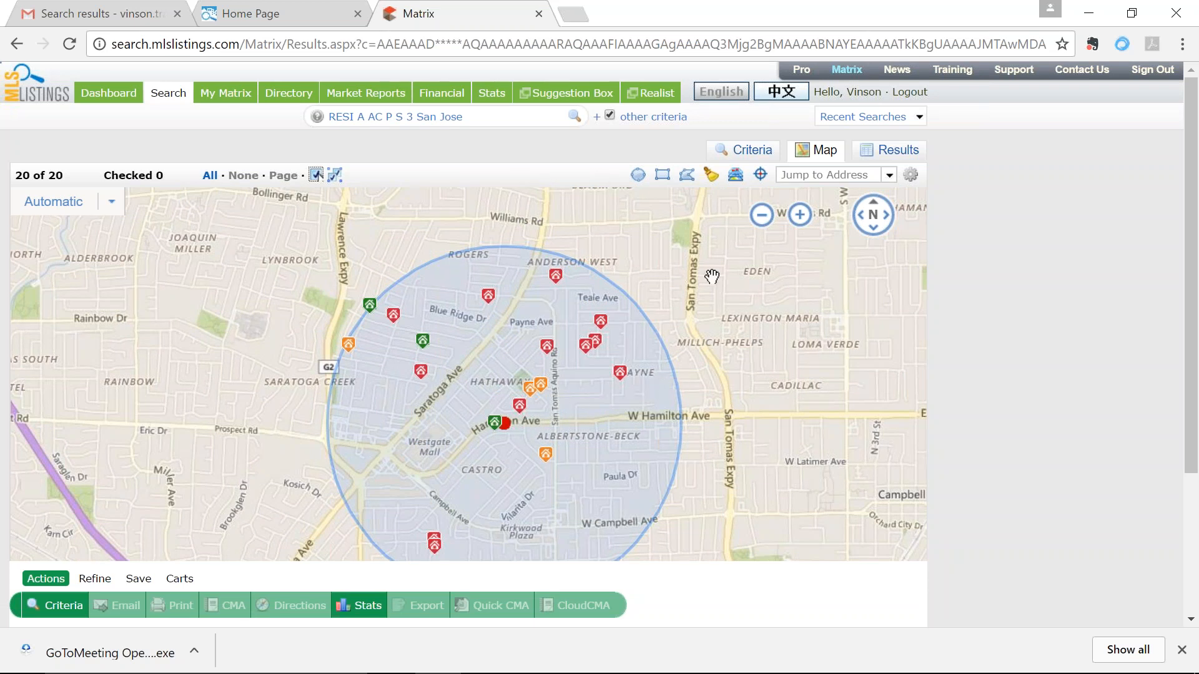
scroll(706, 268, "down", 1)
right_click(643, 375)
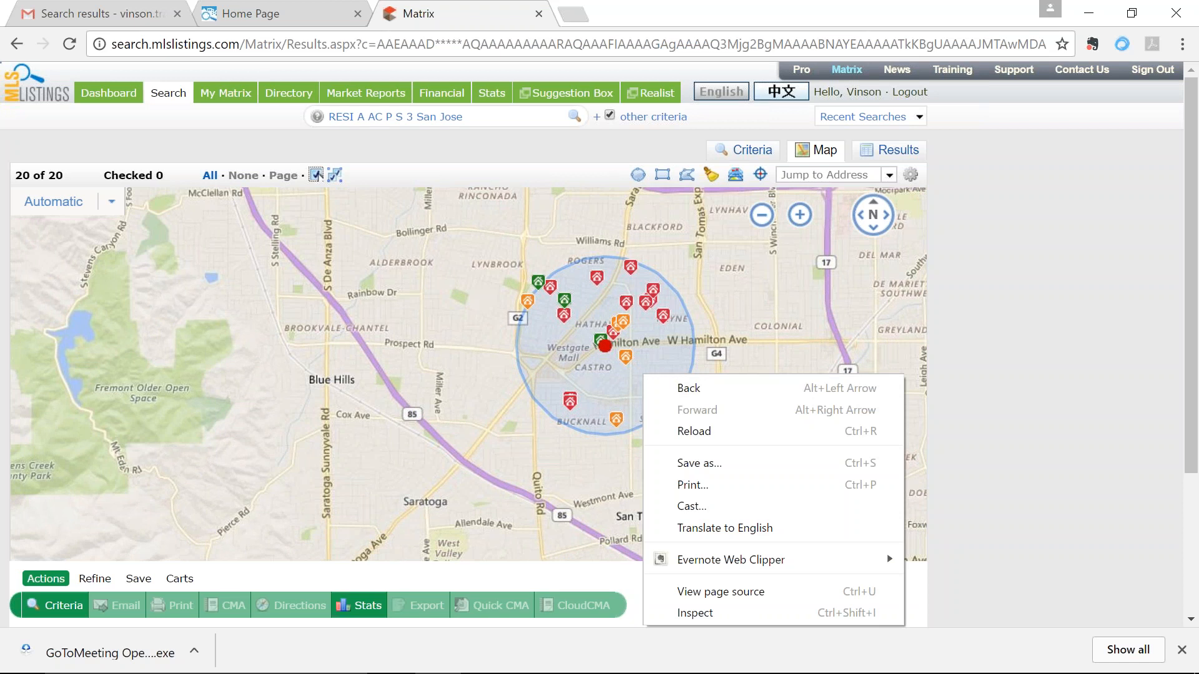
left_click(665, 361)
left_click_drag(676, 338, 596, 372)
mouse_move(524, 382)
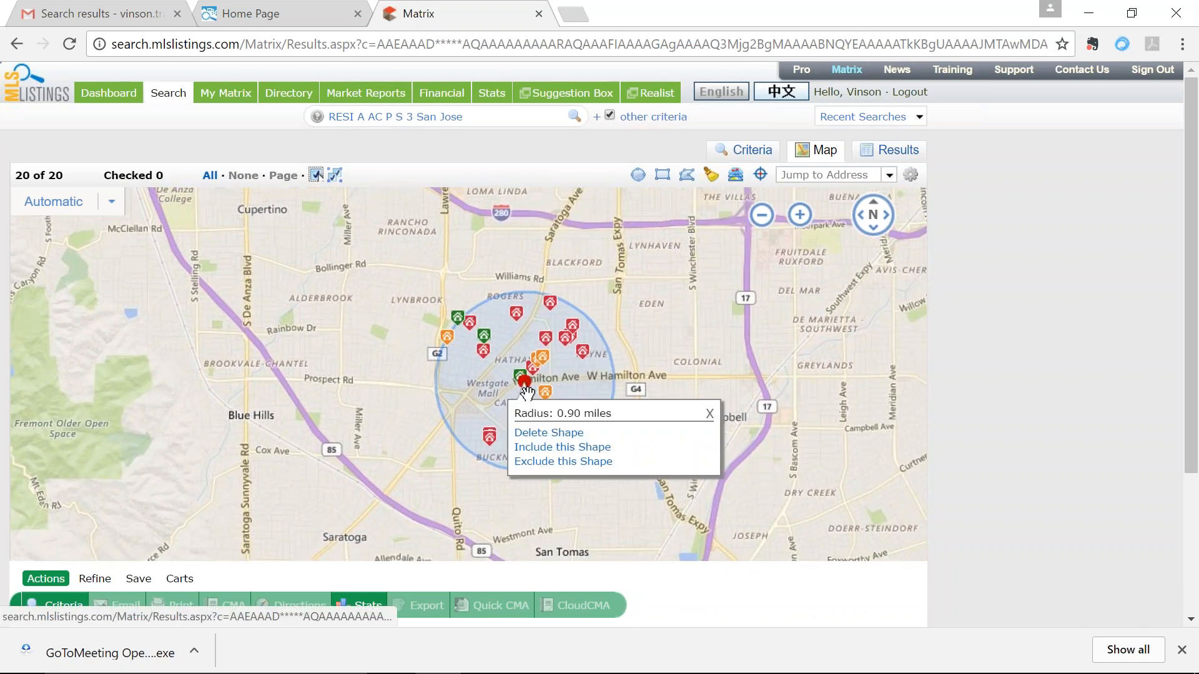
left_click(532, 433)
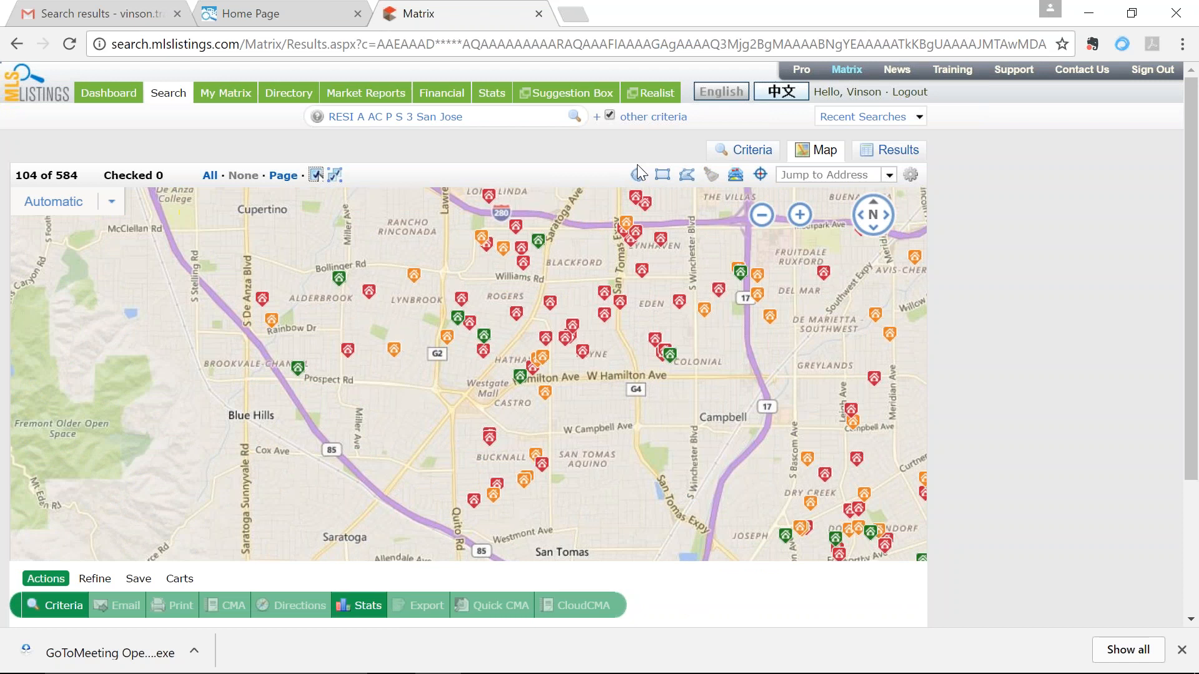
Step: Draw a five-corner polygon from Westgate Mall around to Williams Rd, then list the 13 results
scroll(689, 383, "up", 1)
left_click_drag(689, 382, 796, 449)
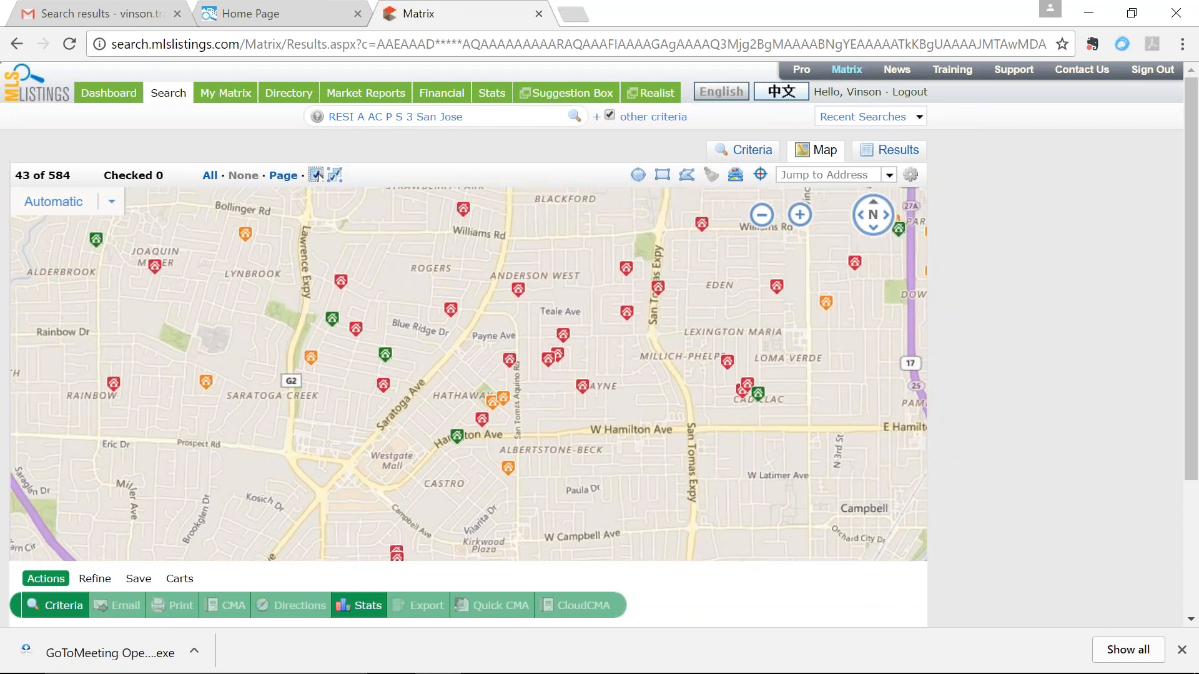
left_click(691, 183)
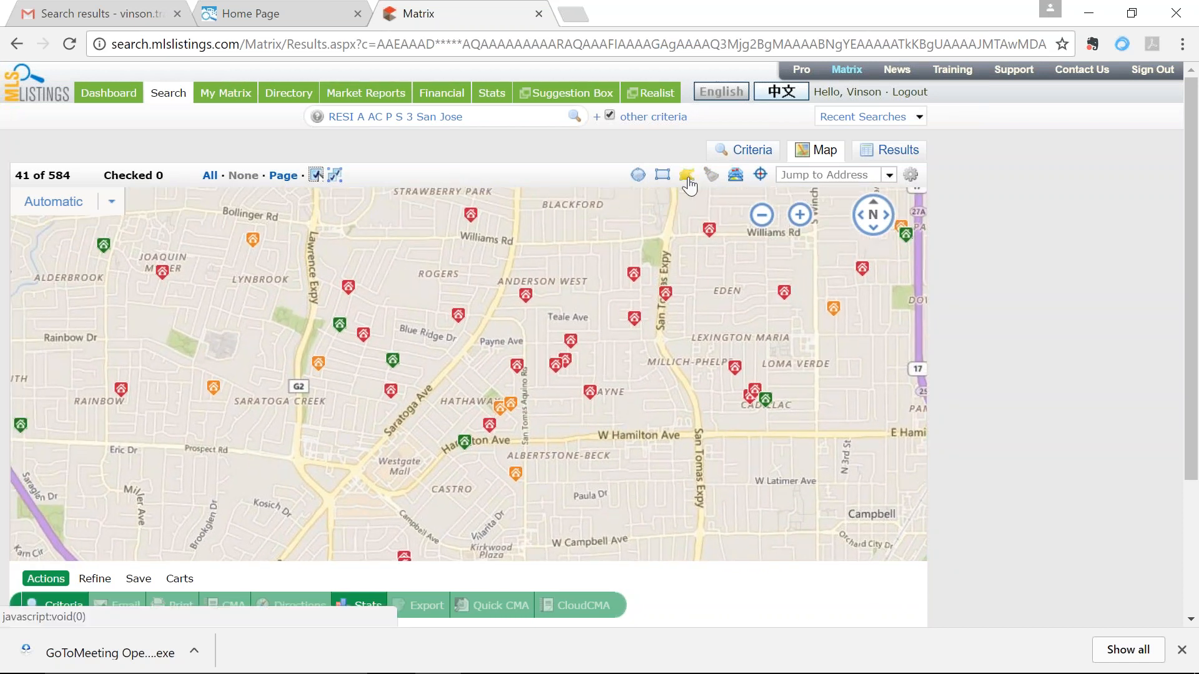
left_click(359, 470)
left_click(396, 492)
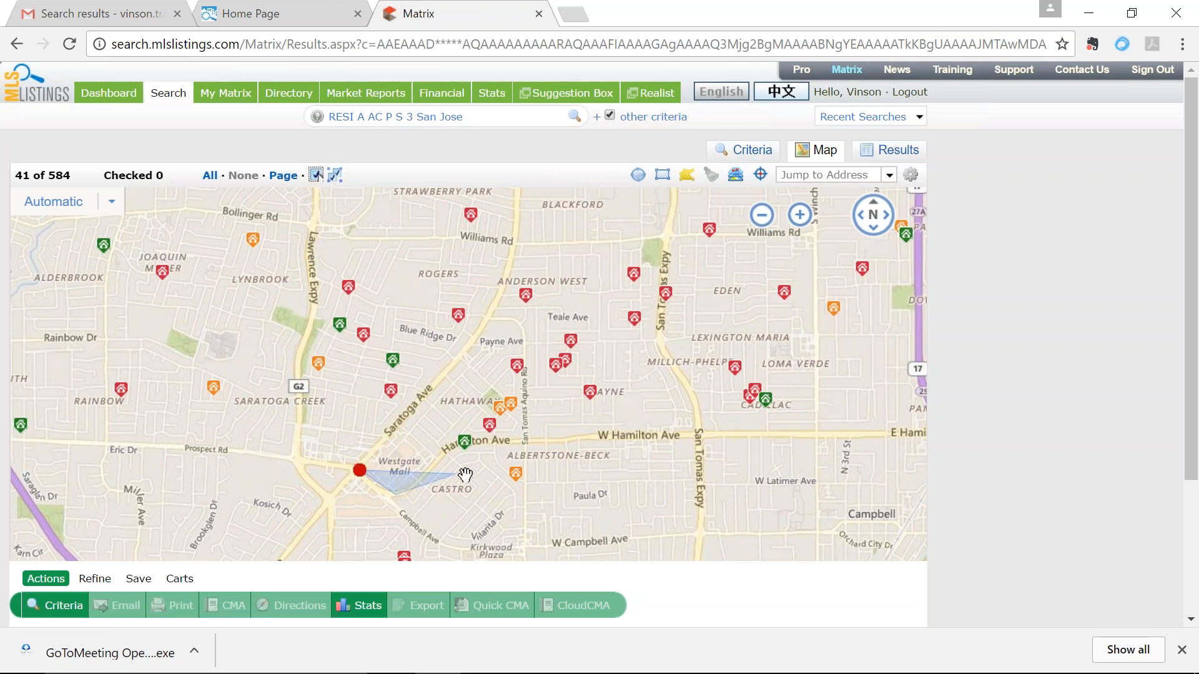
left_click(699, 425)
left_click(653, 228)
left_click(499, 239)
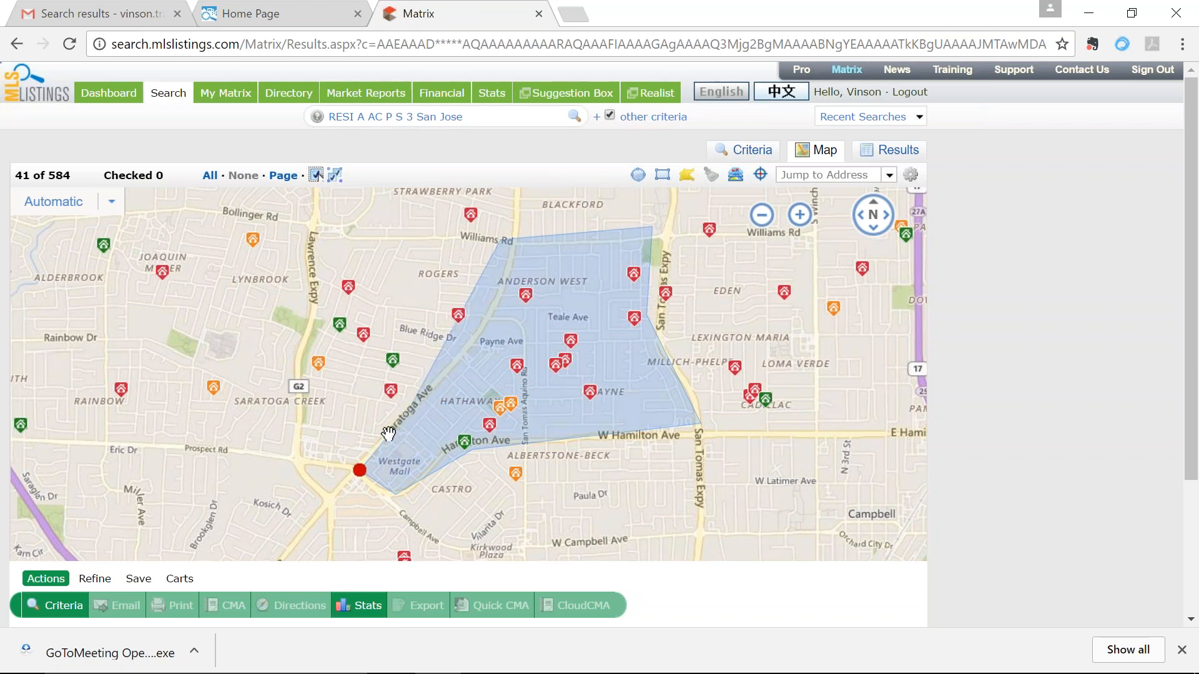
left_click(360, 469)
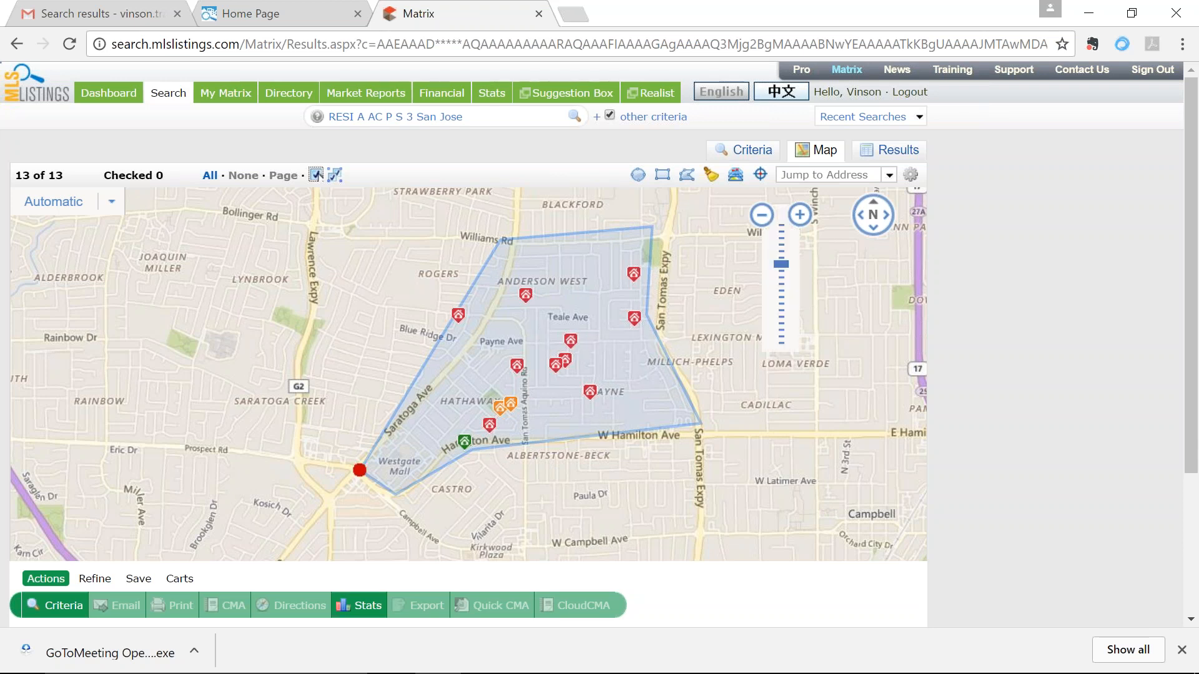
left_click(898, 150)
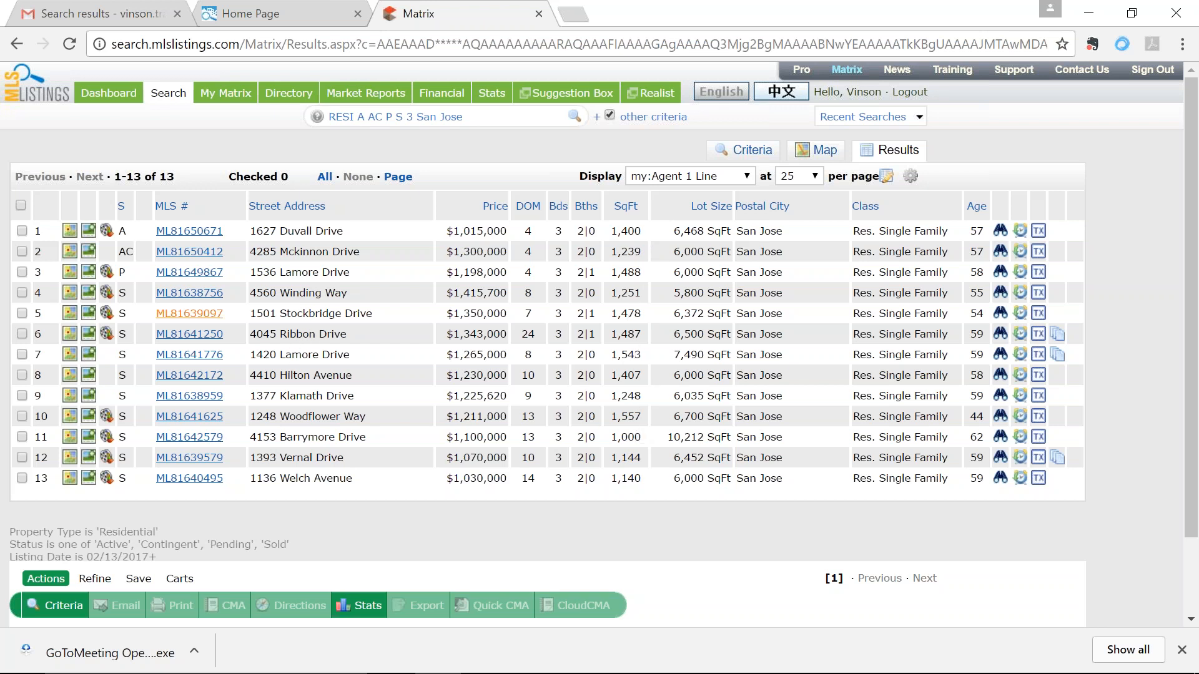
left_click(191, 231)
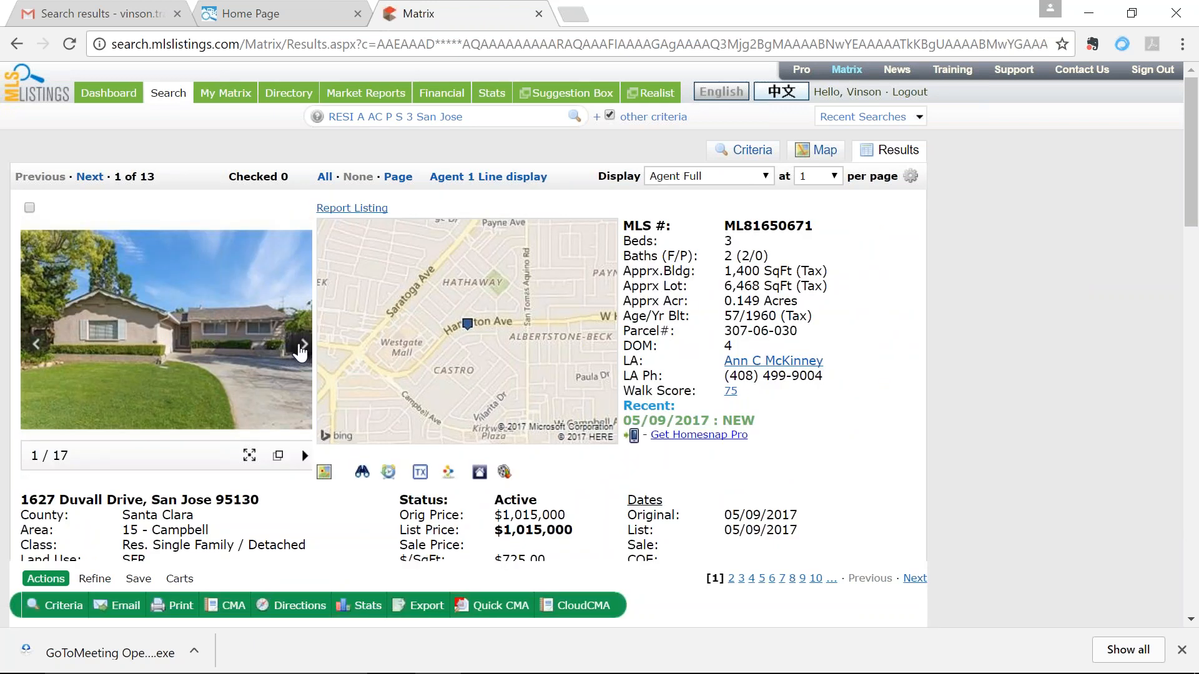
Step: Page through the listing photos across the living room and kitchen shots
left_click(304, 344)
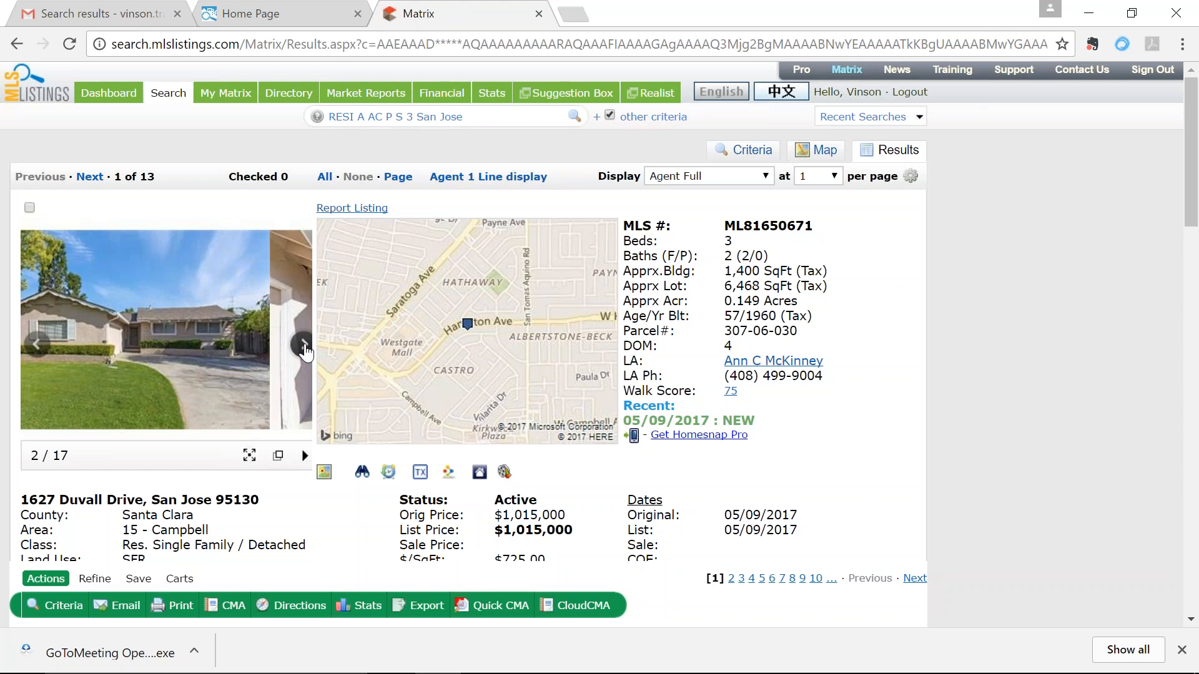
left_click(304, 345)
left_click(304, 346)
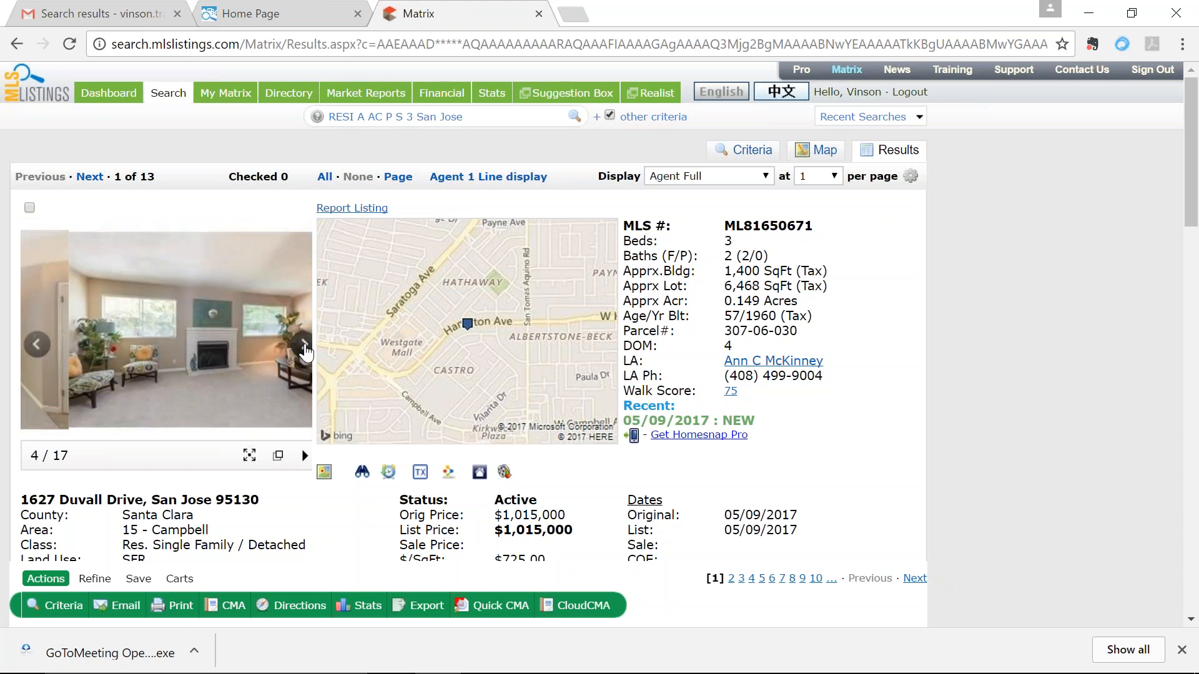
left_click(304, 346)
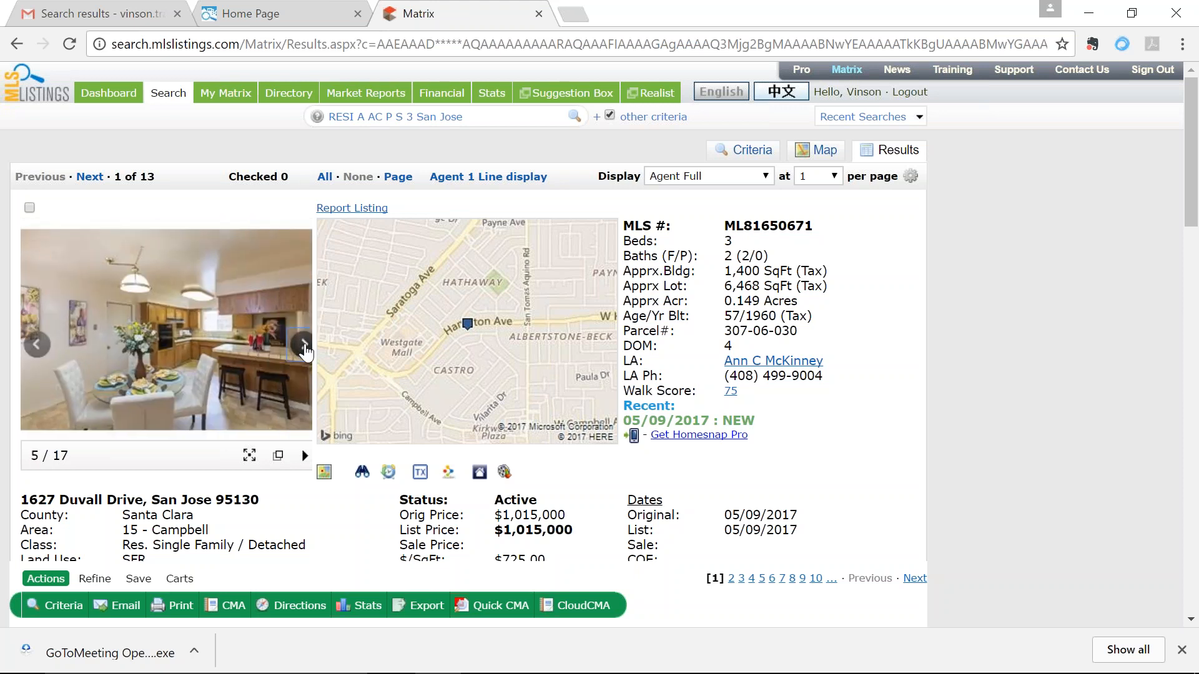
left_click(304, 346)
left_click(305, 348)
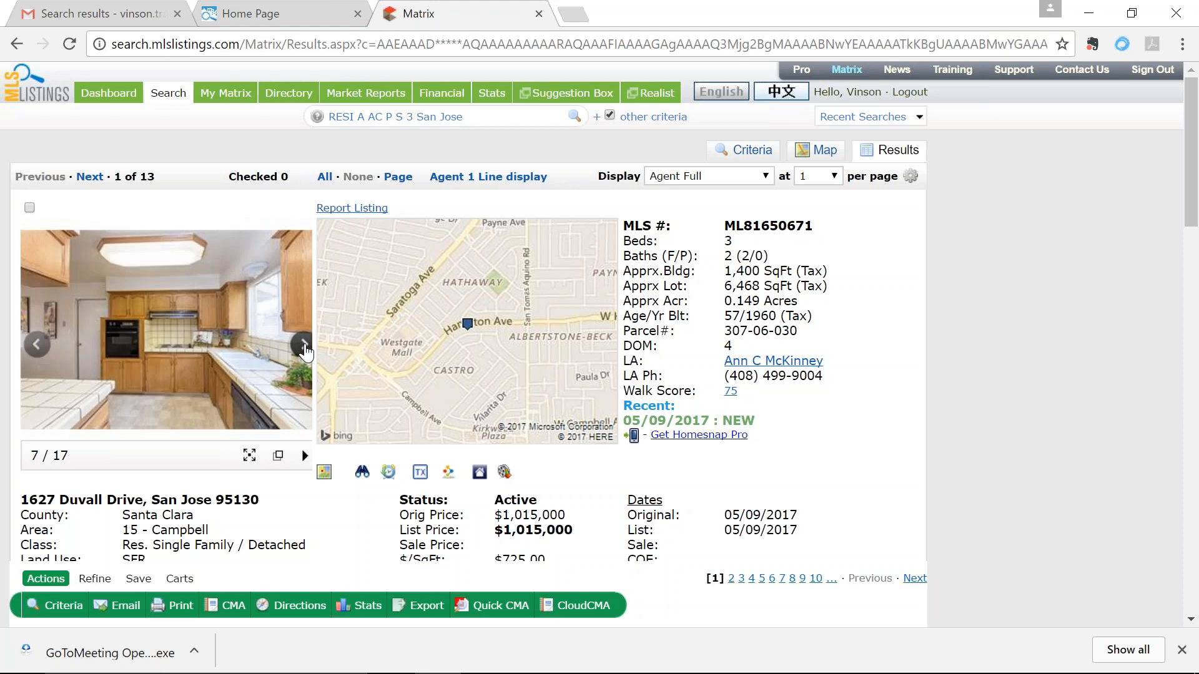
Step: Browse the bedroom and bathroom photos, then switch the display to my:Agent 1 Line
left_click(304, 346)
left_click(304, 346)
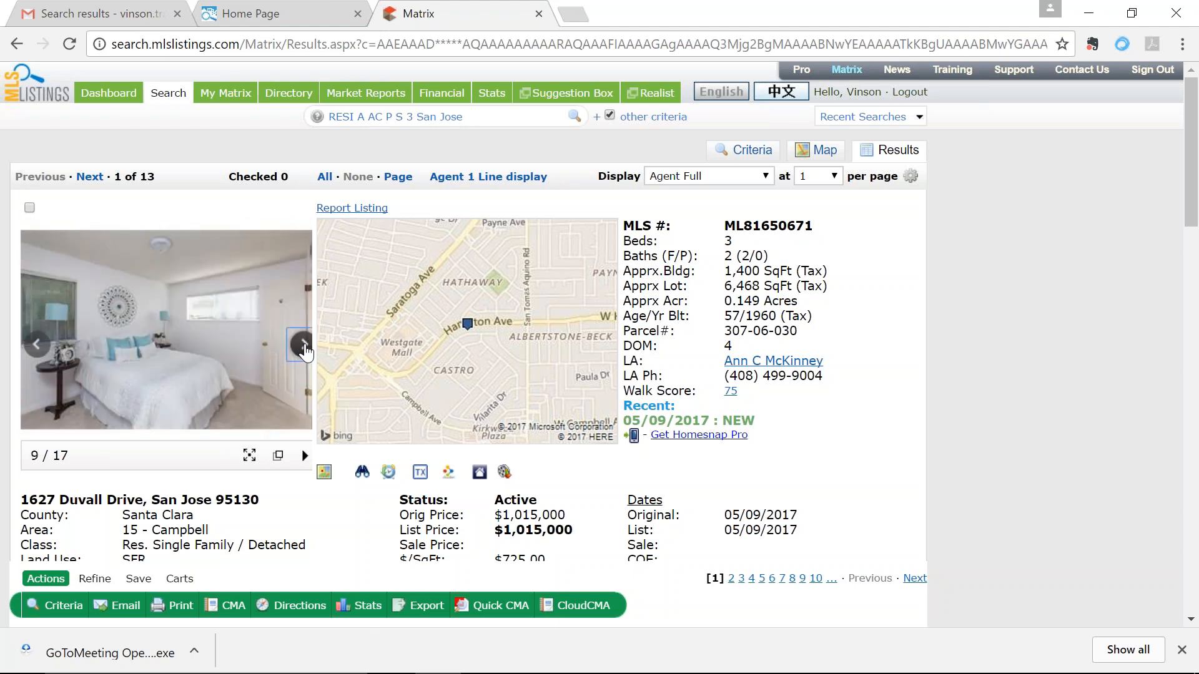
left_click(304, 346)
left_click(304, 347)
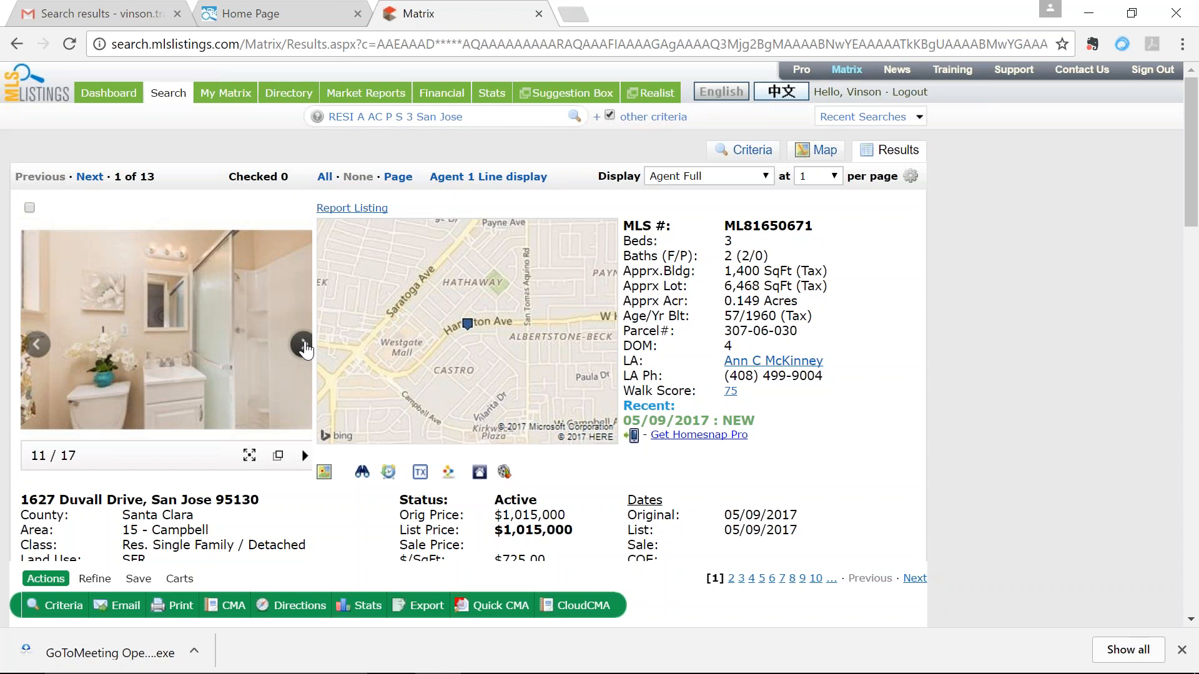
left_click(304, 347)
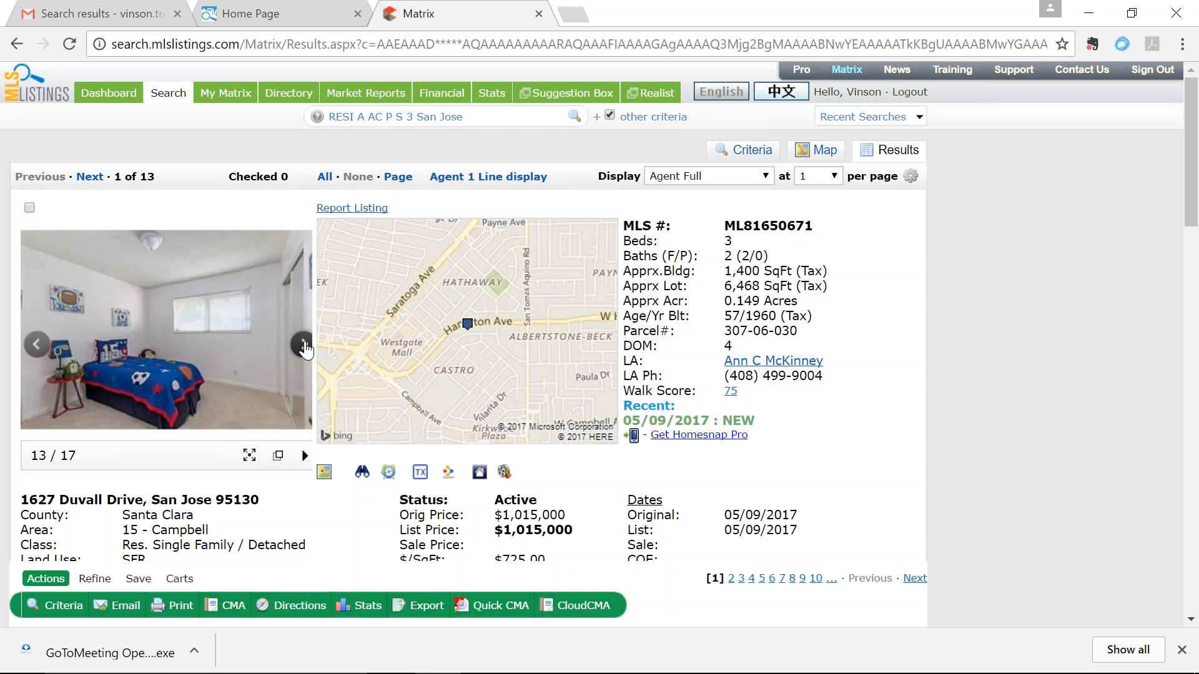
left_click(304, 347)
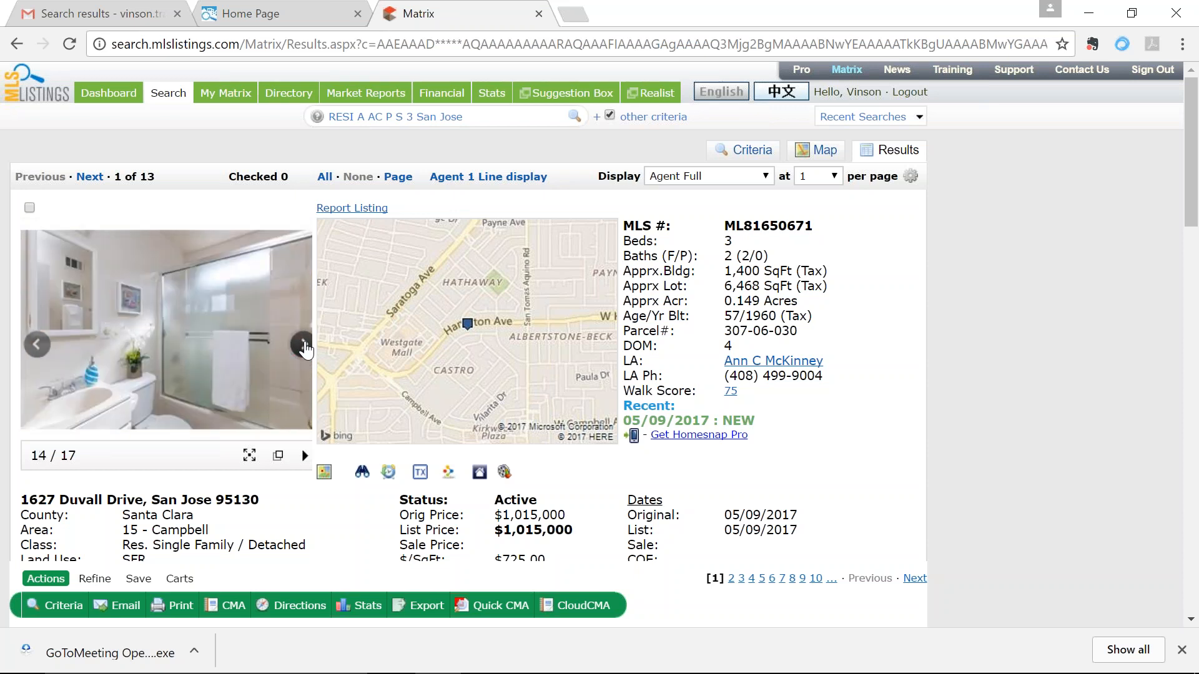
left_click(696, 176)
left_click(700, 194)
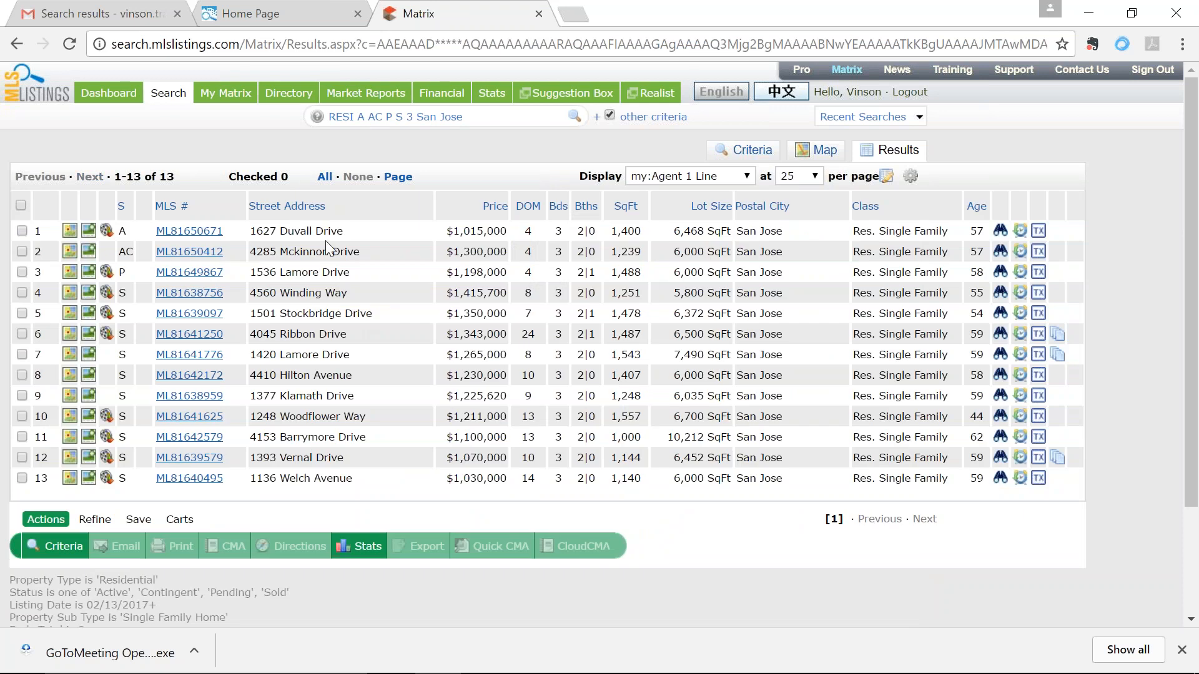
left_click(190, 302)
left_click(307, 348)
left_click(305, 344)
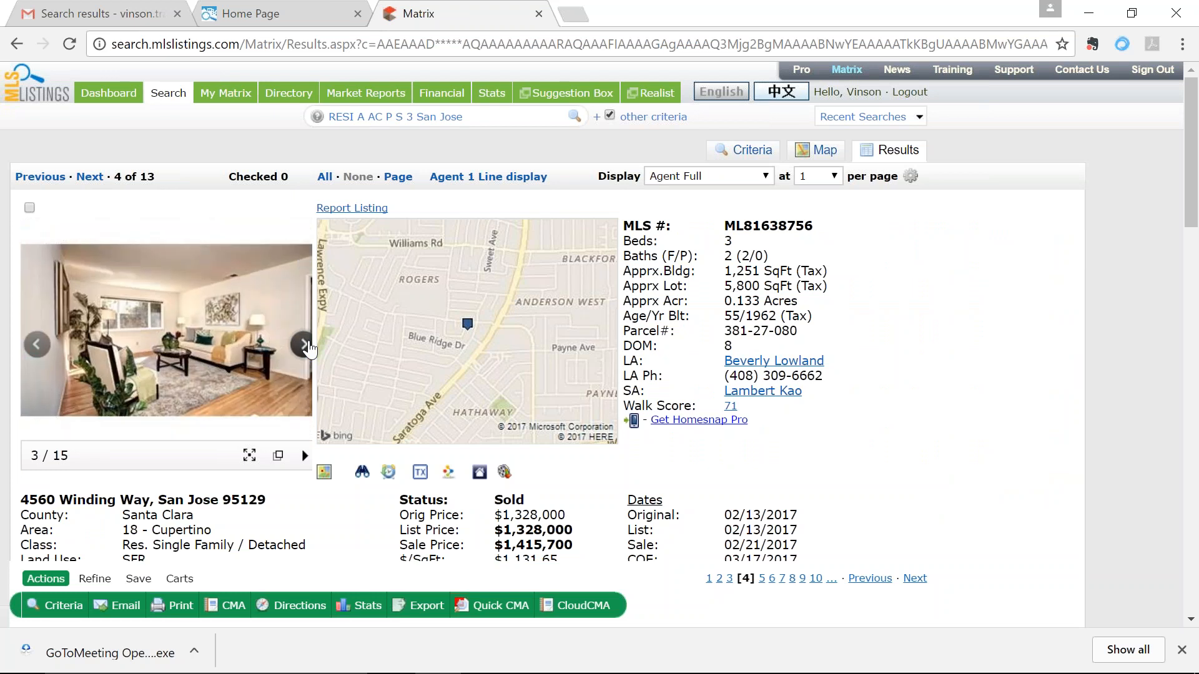
left_click(305, 345)
left_click(305, 345)
left_click(305, 345)
left_click(308, 347)
left_click(306, 345)
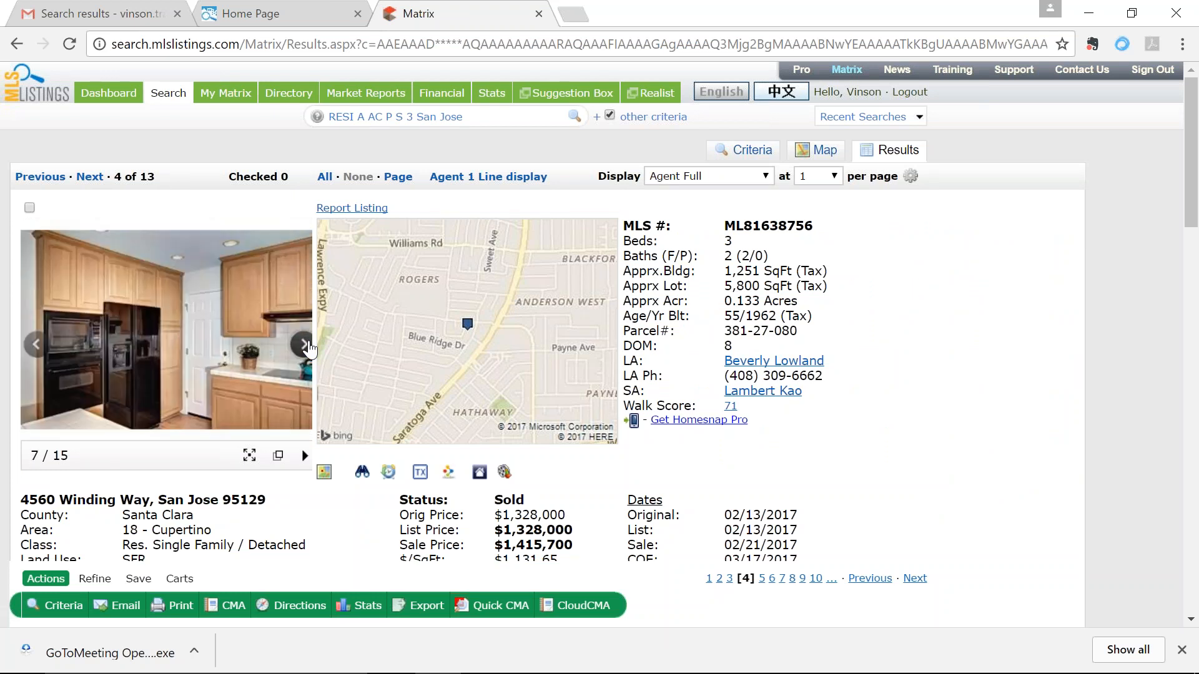
left_click(306, 345)
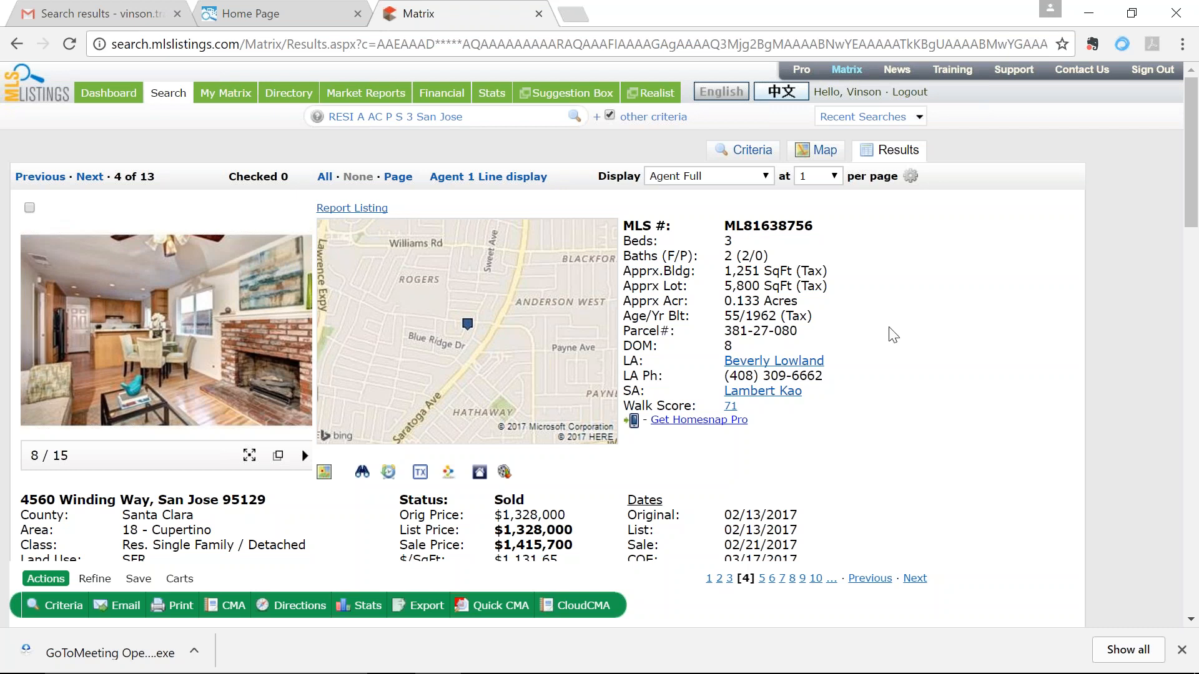
scroll(890, 336, "down", 2)
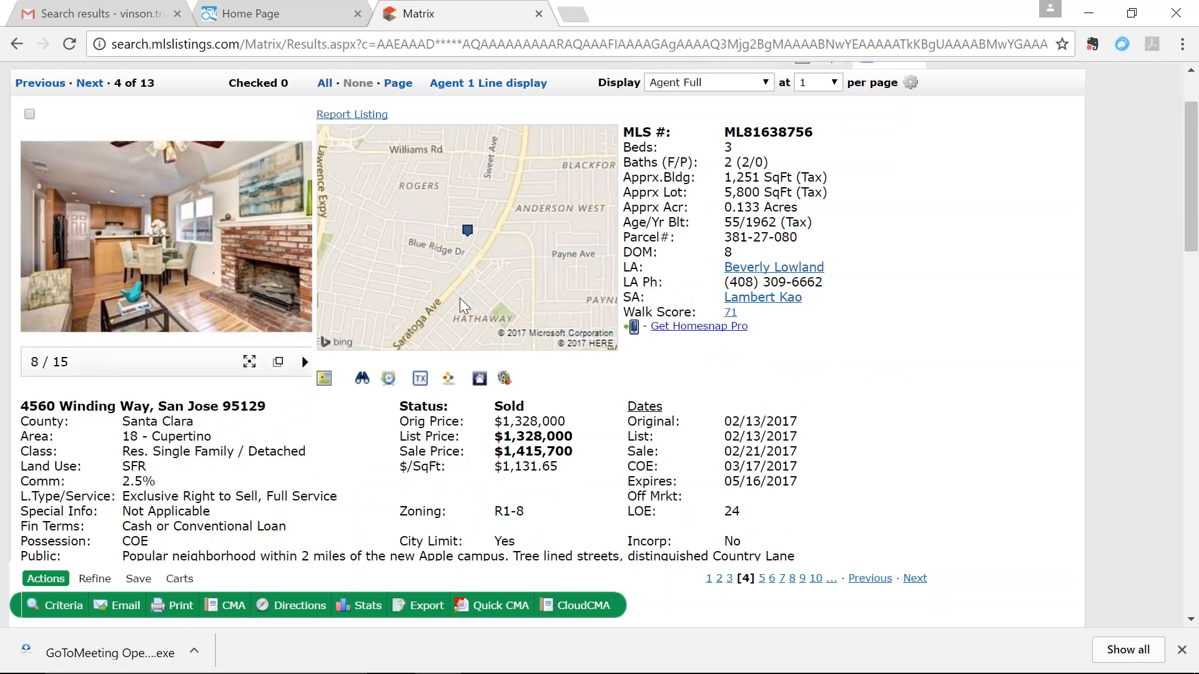
scroll(416, 417, "down", 2)
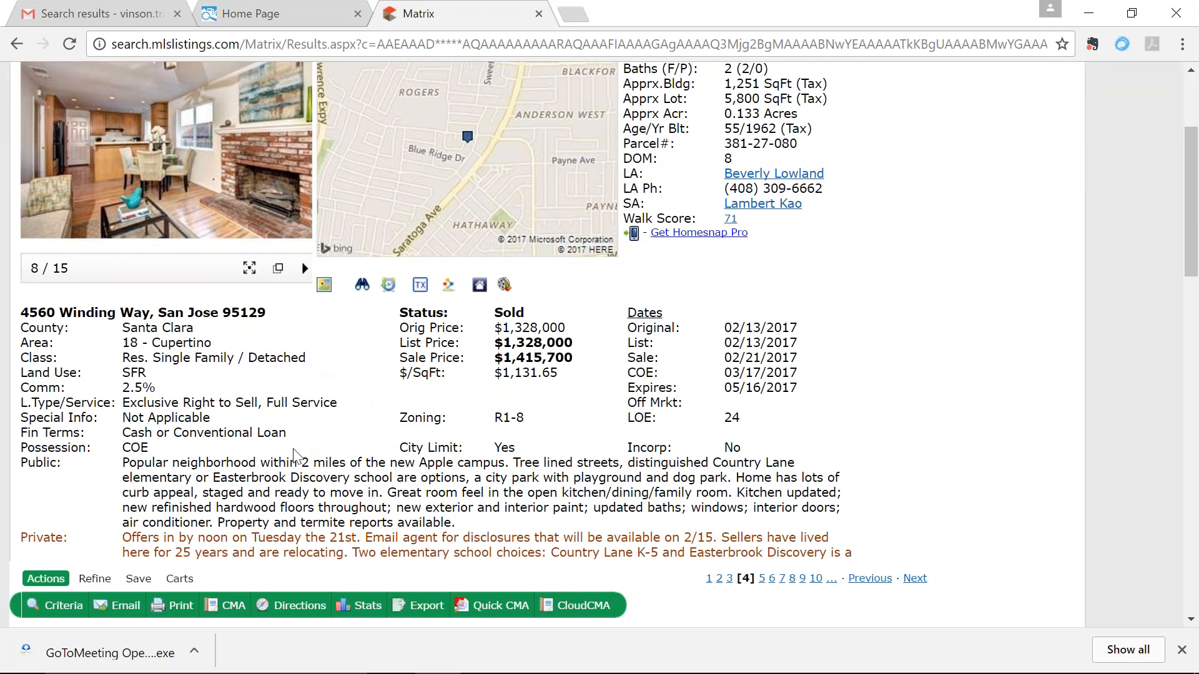
scroll(347, 406, "up", 3)
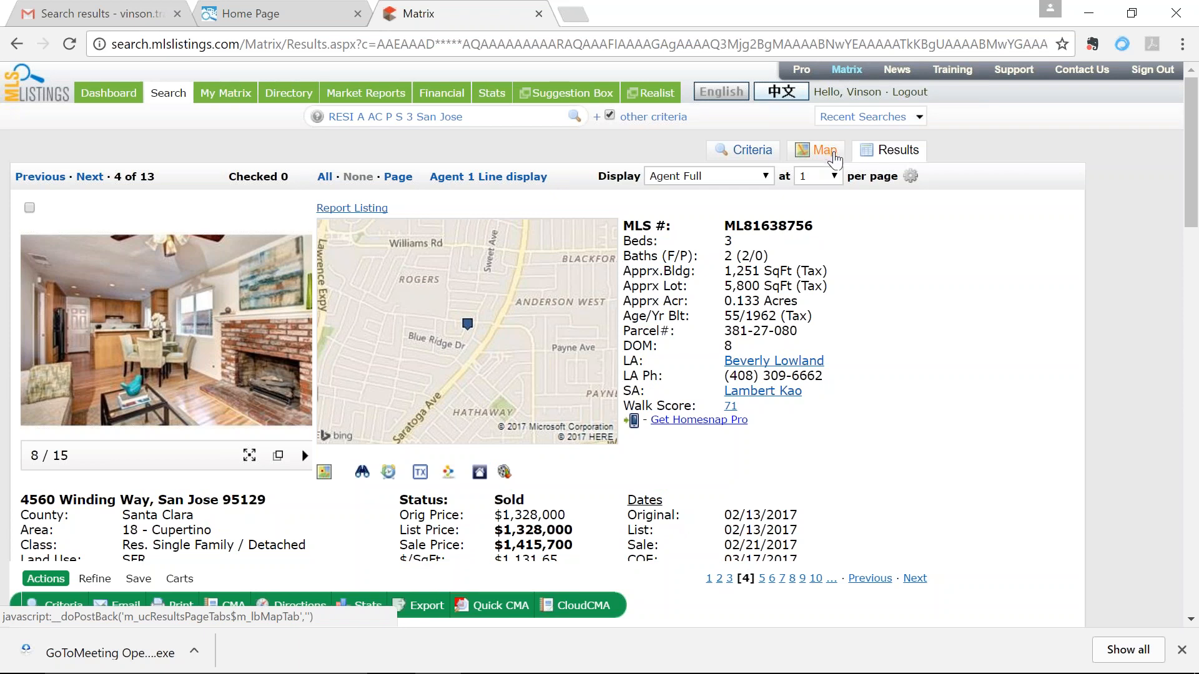
left_click(714, 176)
left_click(712, 253)
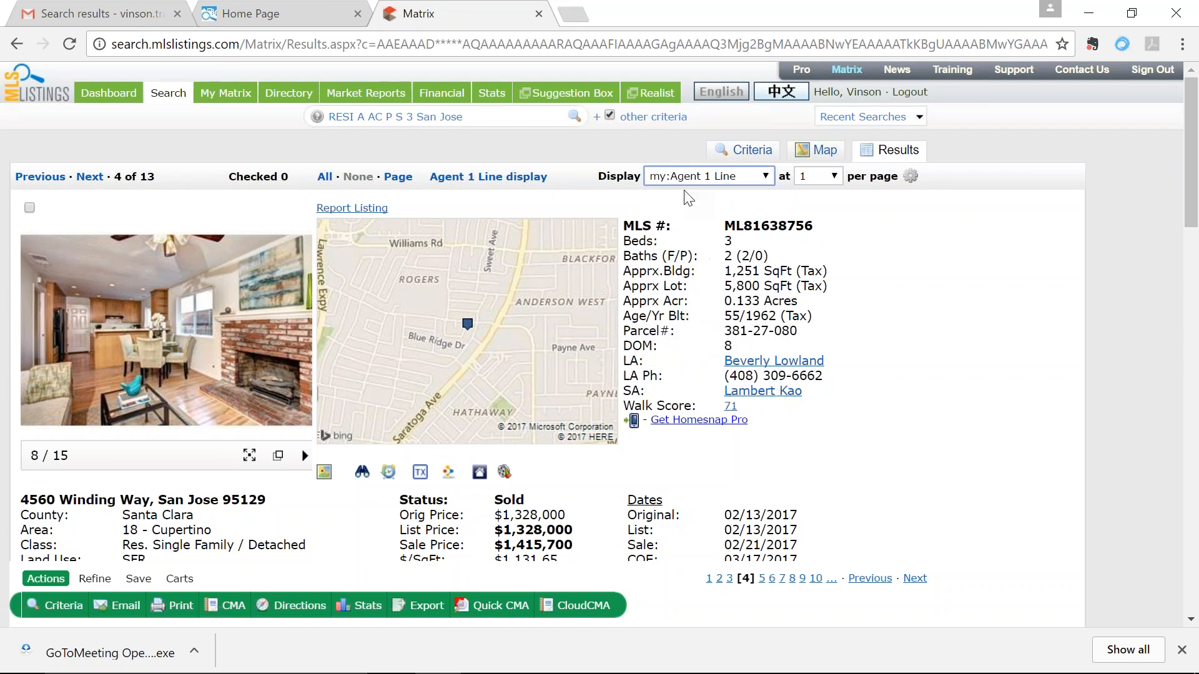
left_click(190, 231)
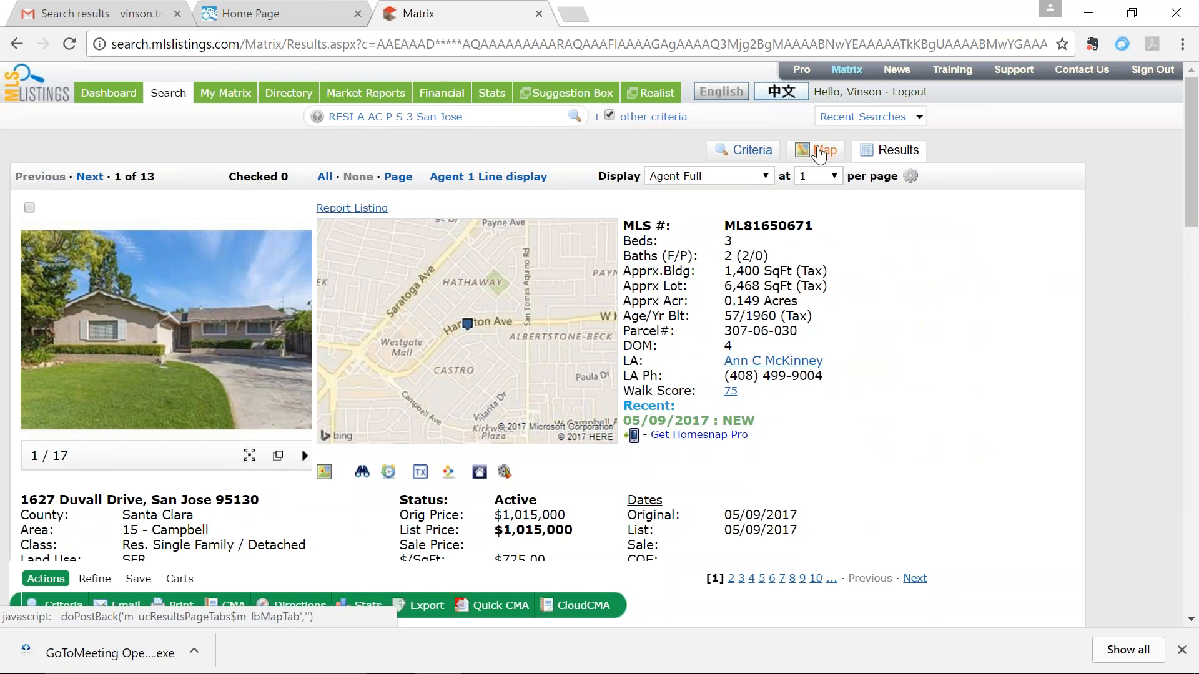
left_click(823, 157)
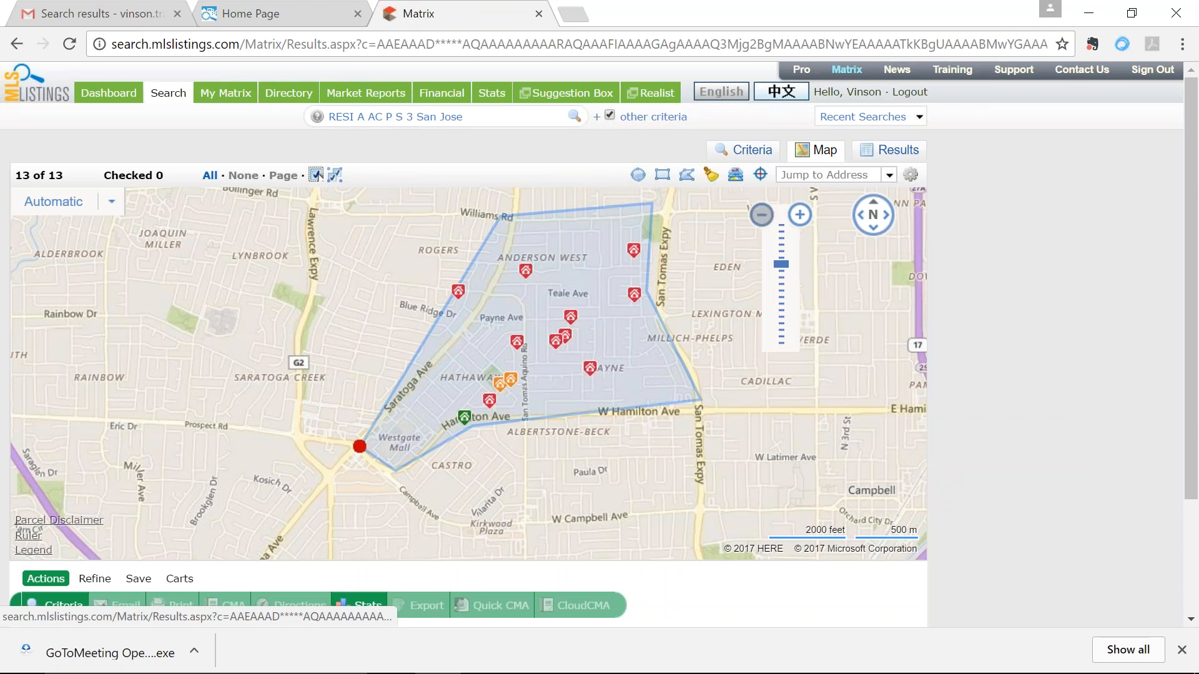
Step: Move the polygon's left edge near Payne Ave to exclude Blue Ridge Dr, then view results
mouse_move(636, 253)
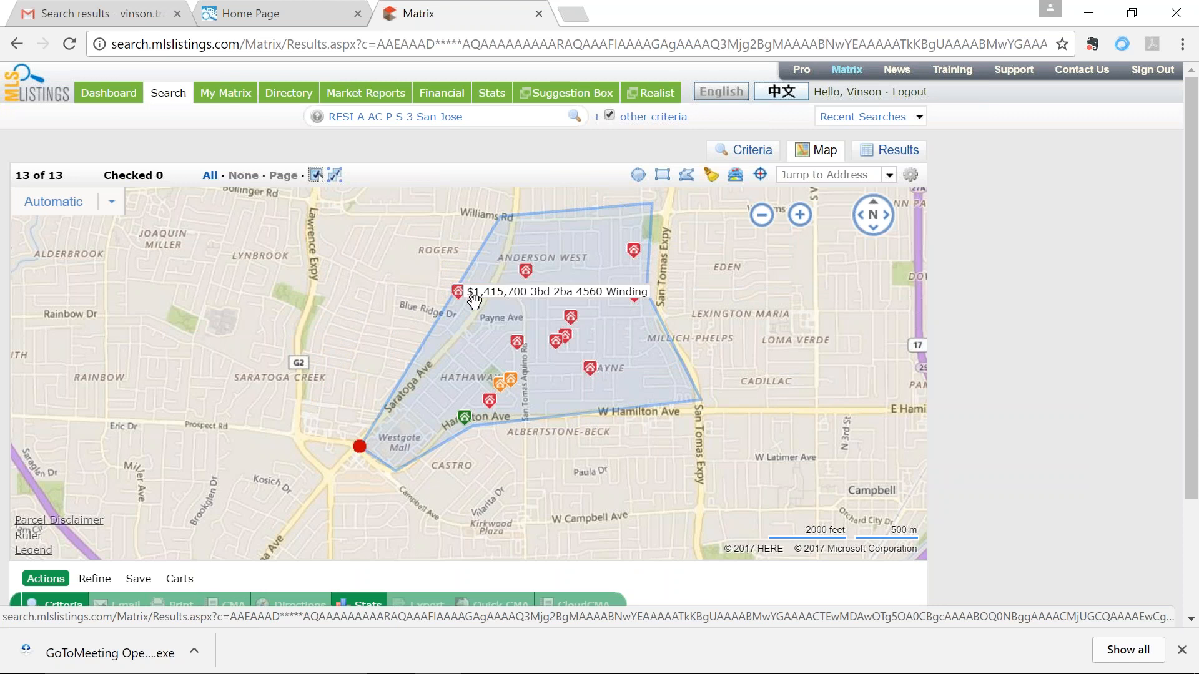
left_click_drag(448, 304, 482, 316)
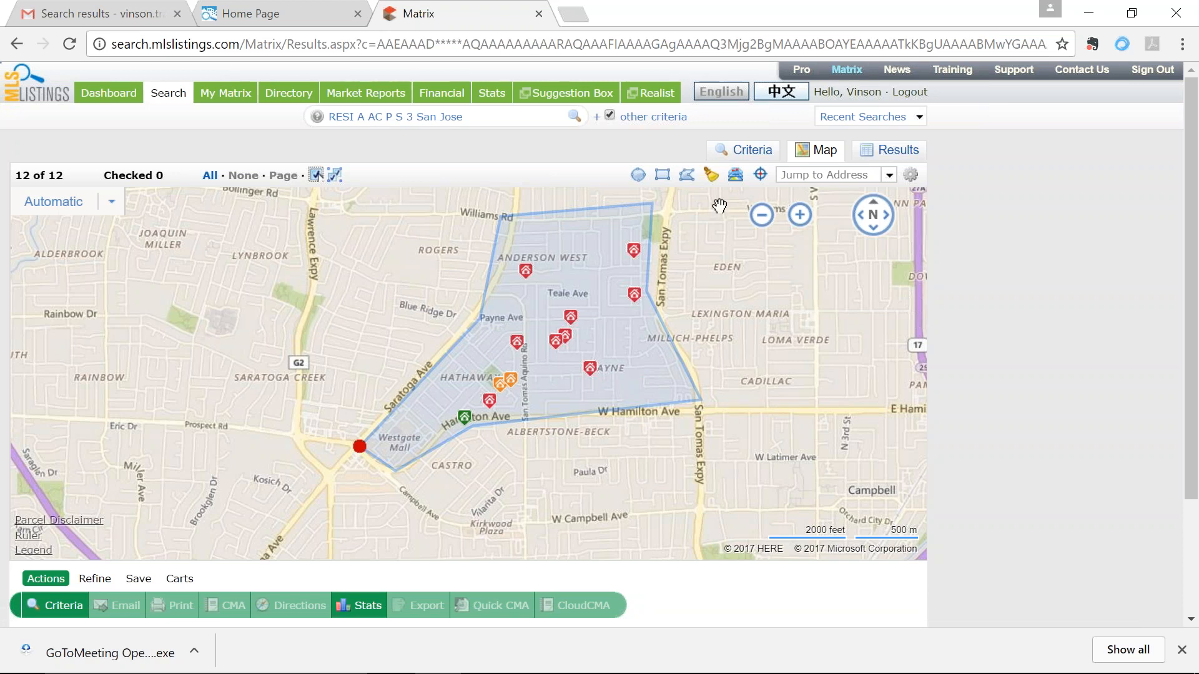
mouse_move(779, 197)
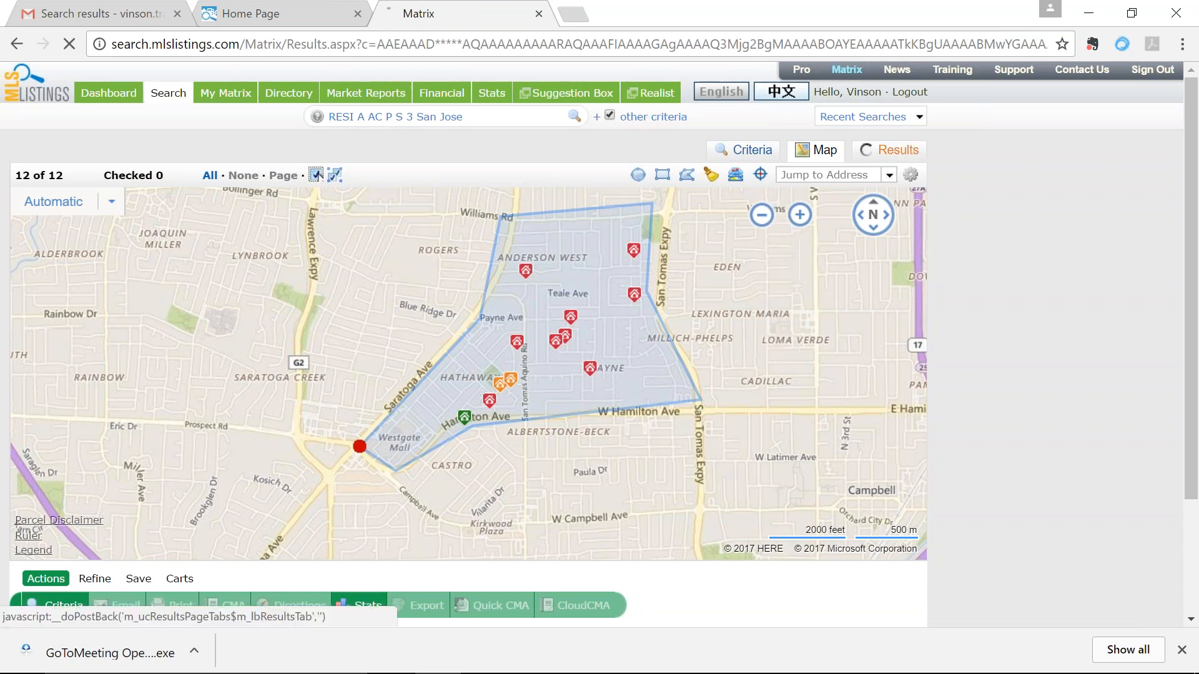
left_click(893, 151)
Step: Display the 12 results as my:Agent 1 Line, then return to the Criteria form
left_click(691, 177)
left_click(698, 190)
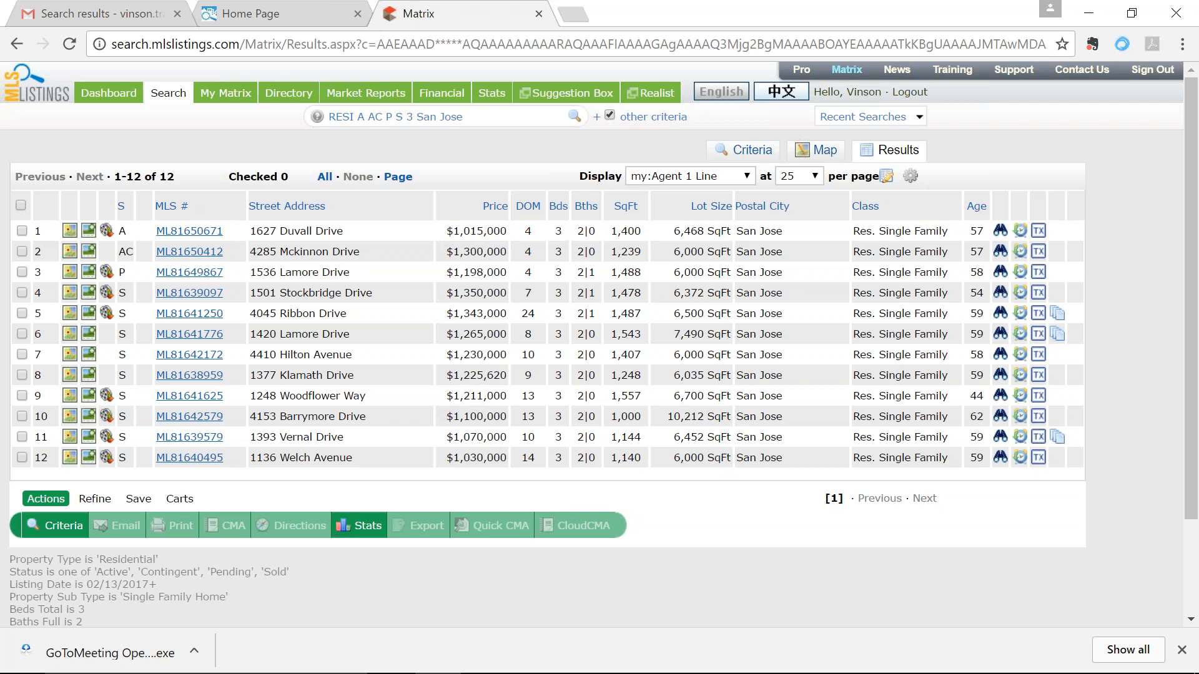
left_click(756, 153)
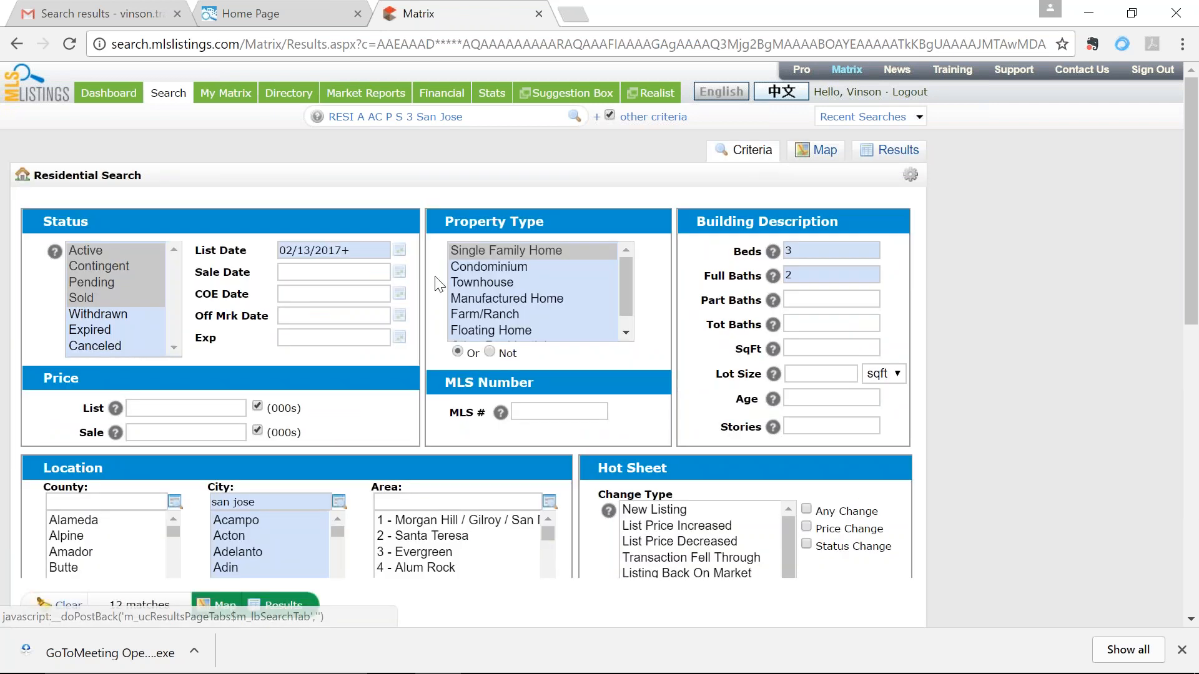
Step: Enter a 1100-1300 SqFt range and view the 4 matching listings on the map
left_click(299, 249)
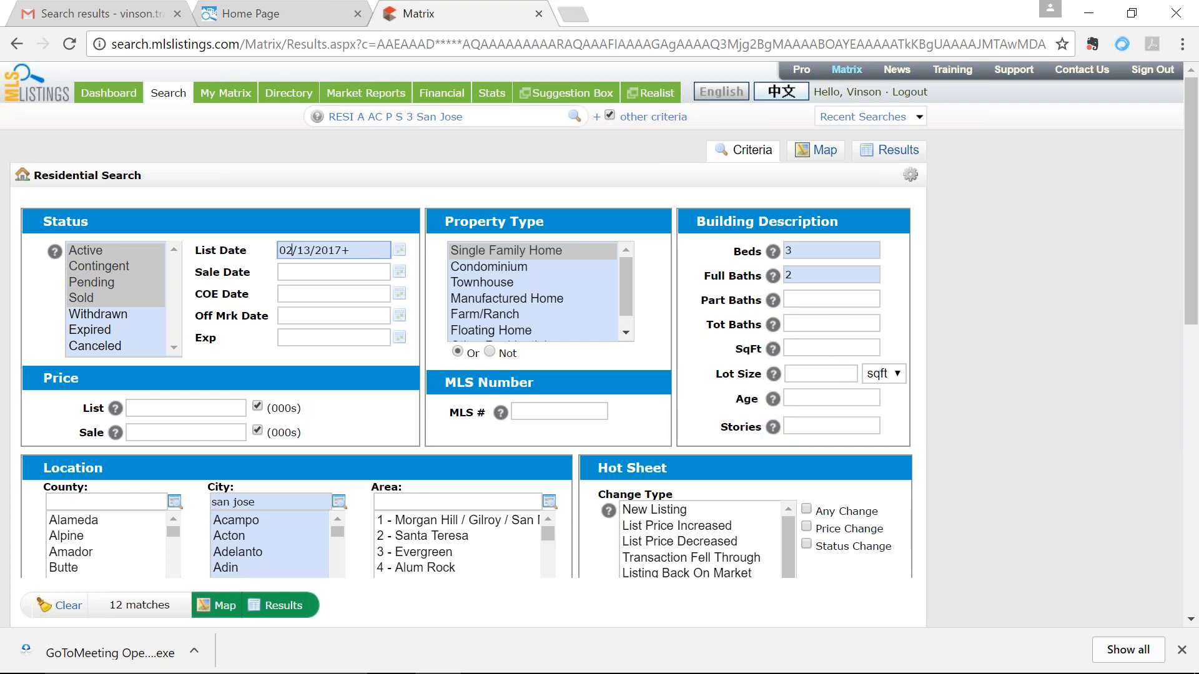
left_click(811, 351)
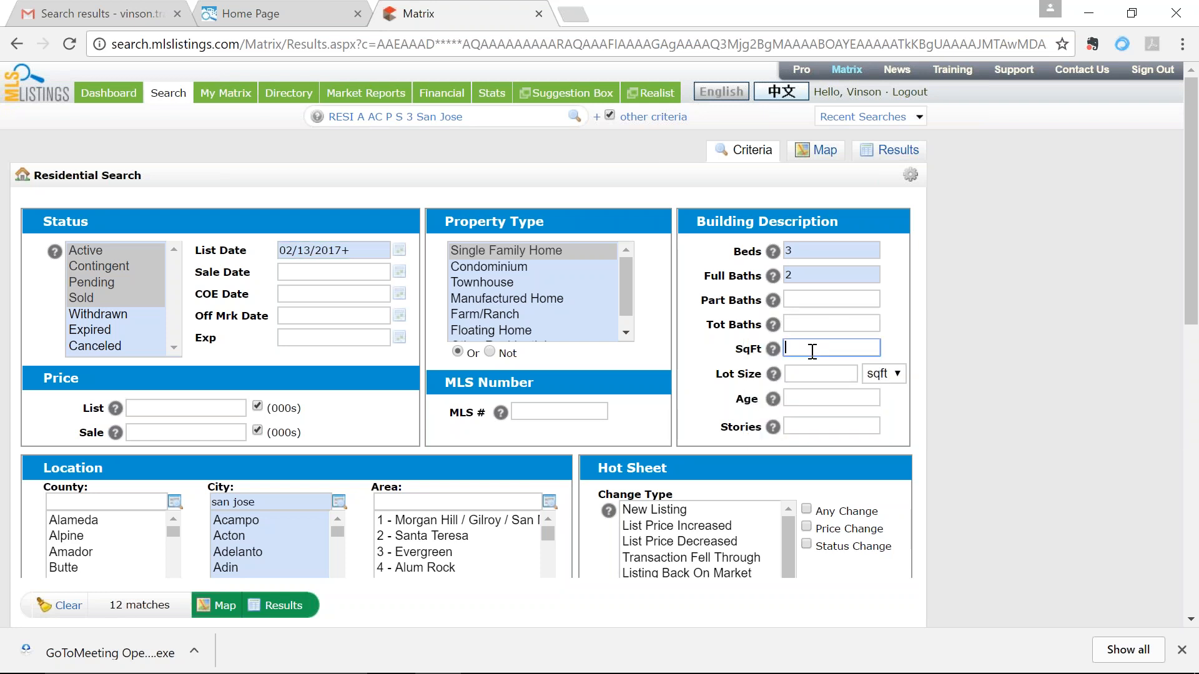
type("1")
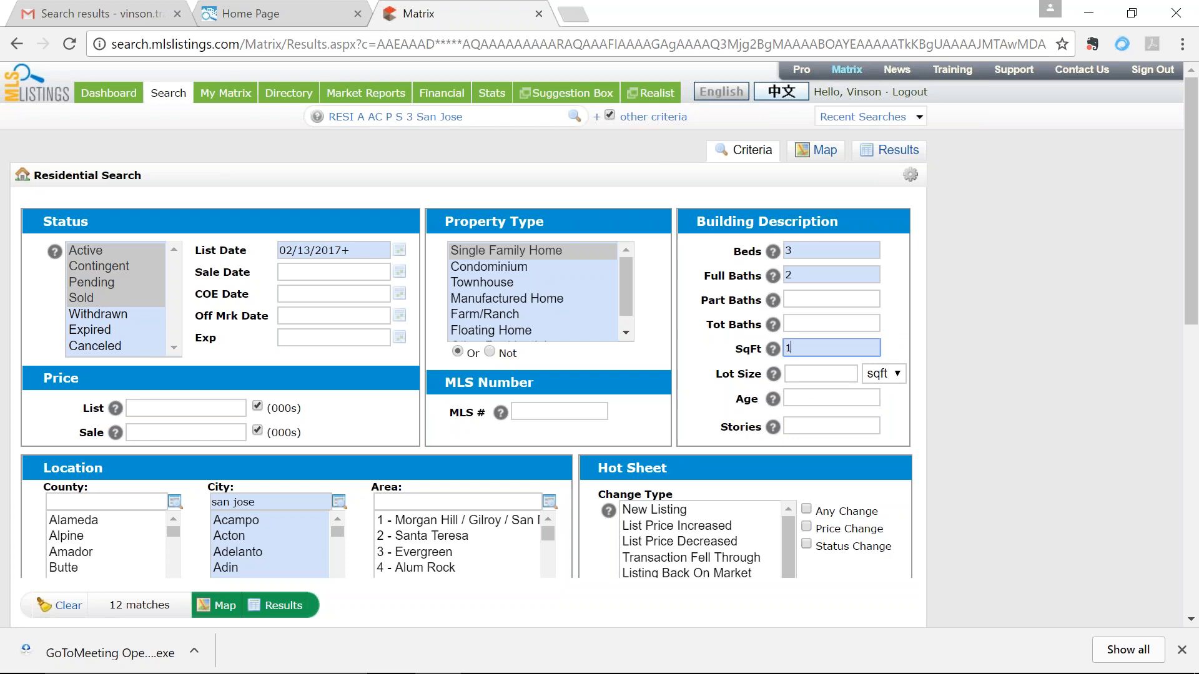
type("1-13-")
type("00-1300")
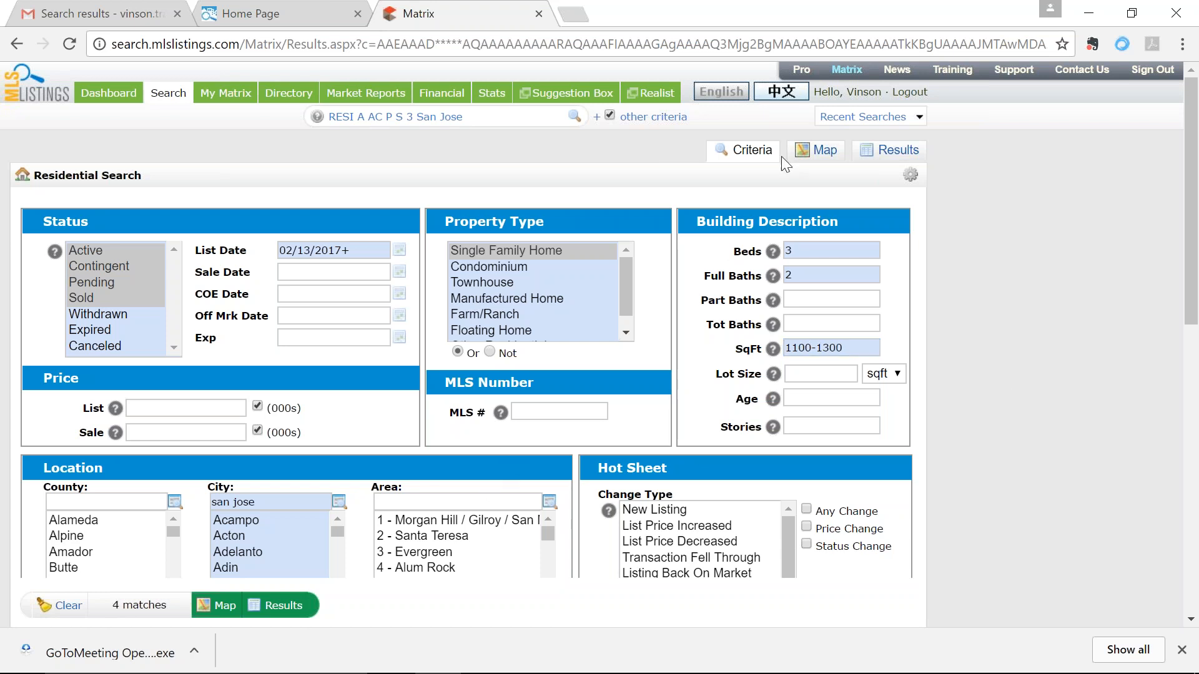
left_click(826, 152)
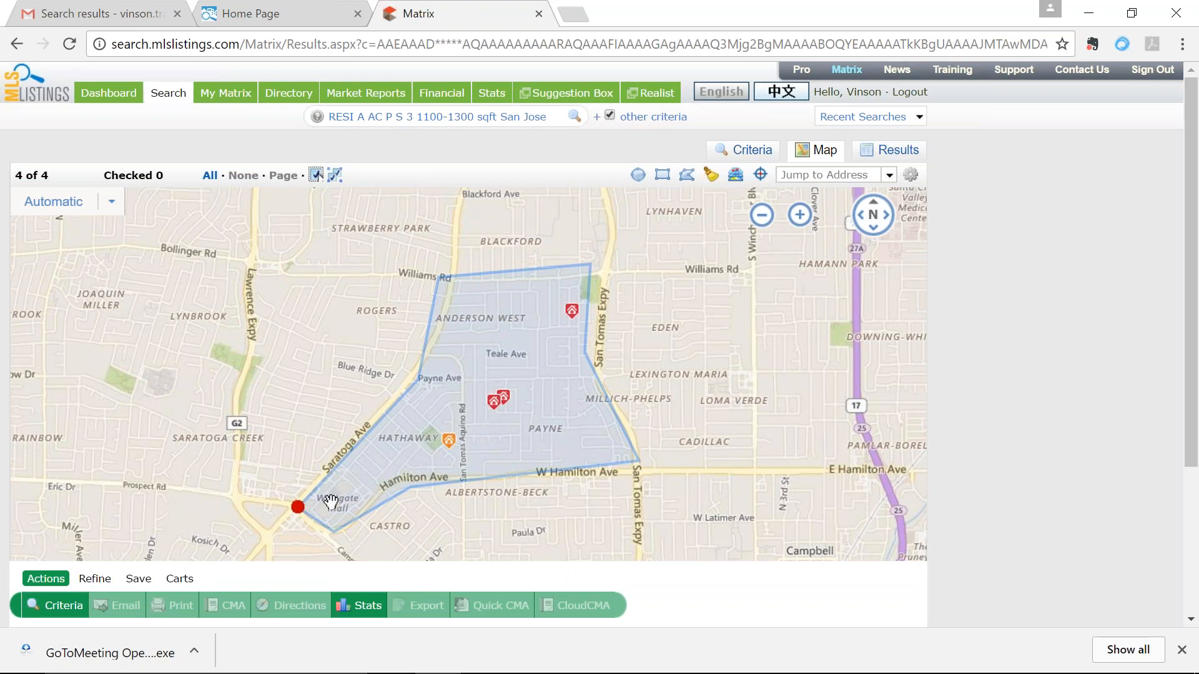
Step: Move the polygon corners near Williams Rd, delete the extra bottom corner, and list the 4 homes
left_click_drag(310, 515, 334, 532)
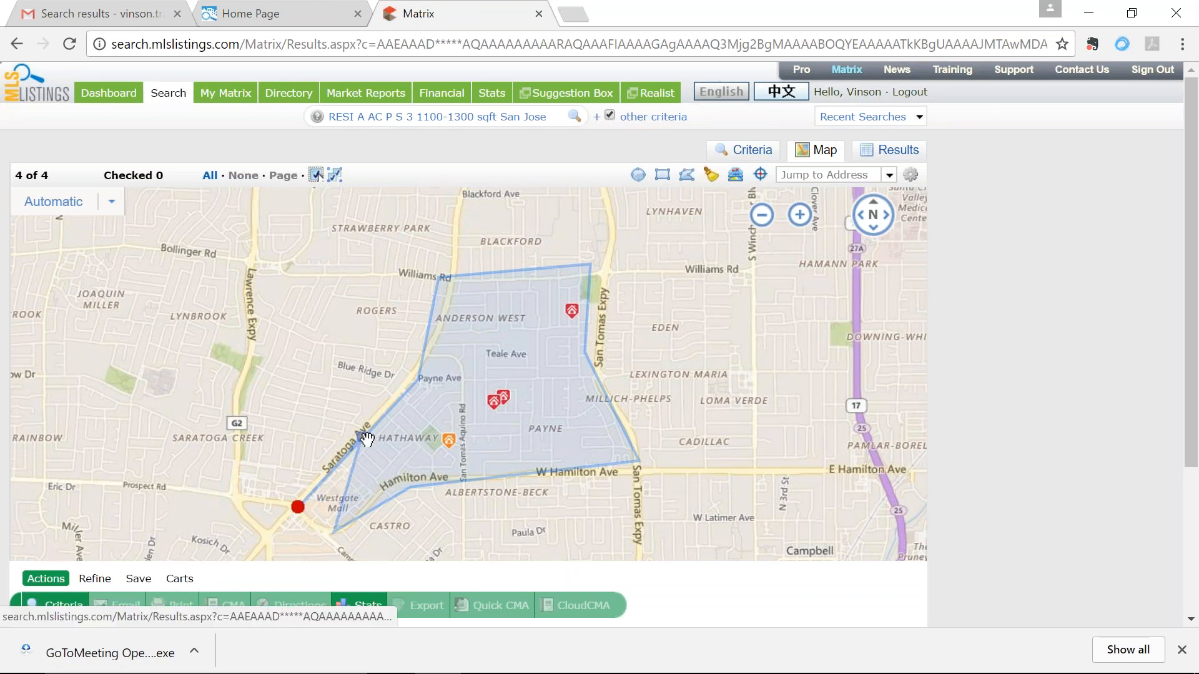
left_click(371, 521)
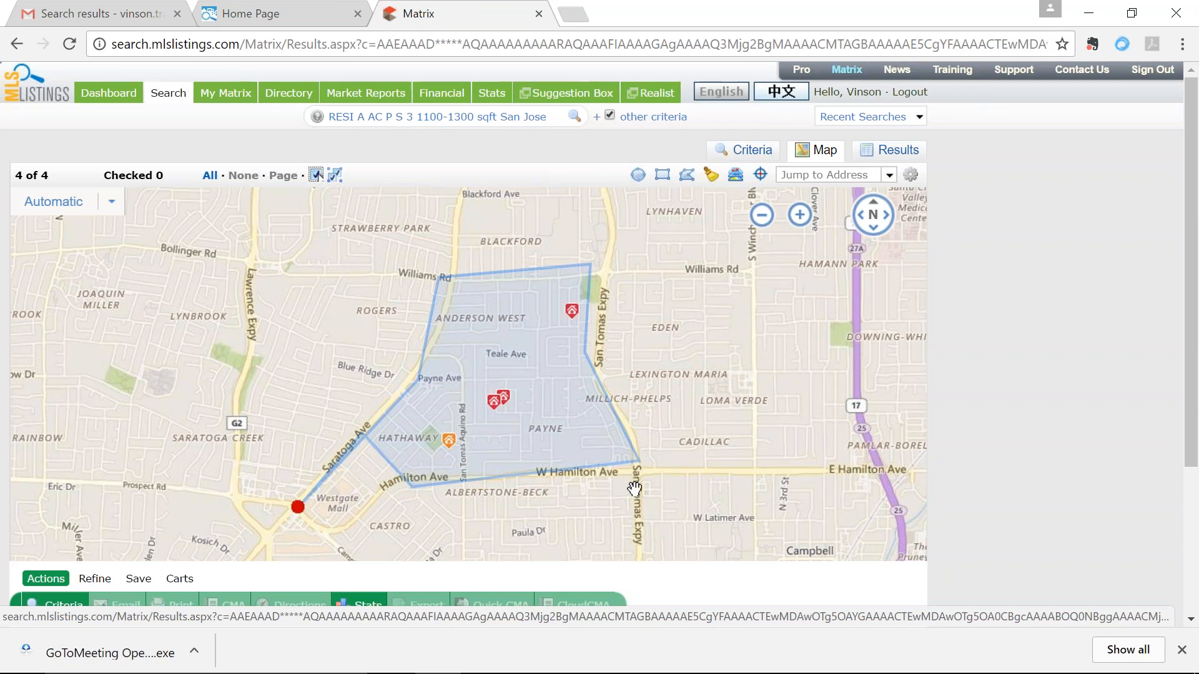
left_click_drag(636, 457, 580, 470)
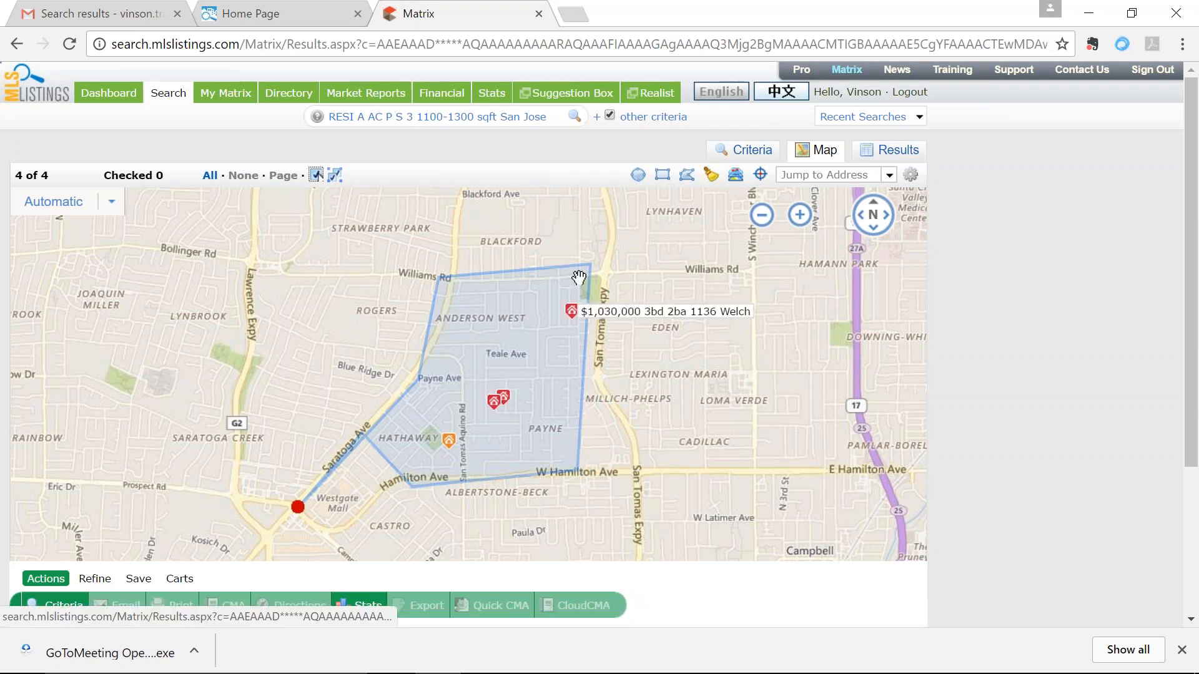
left_click_drag(590, 264, 579, 294)
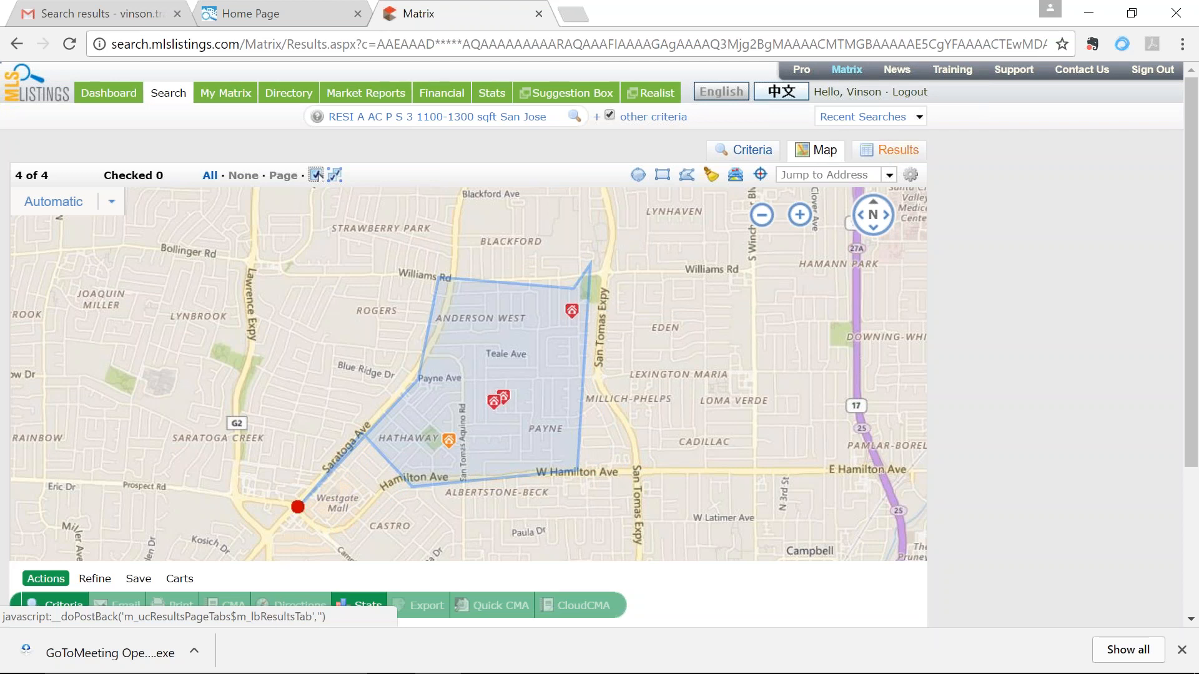
left_click(890, 151)
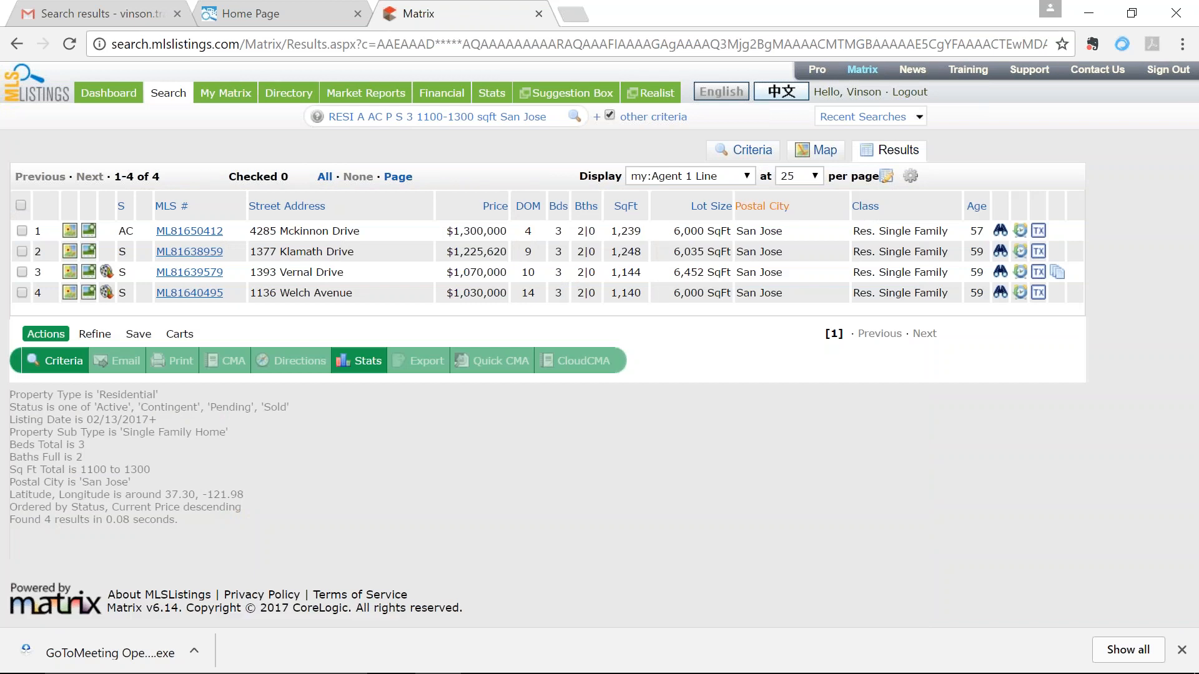
Step: Drag the polygon corners east toward Williams Rd and south toward W Campbell Ave for 6 listings
left_click(753, 150)
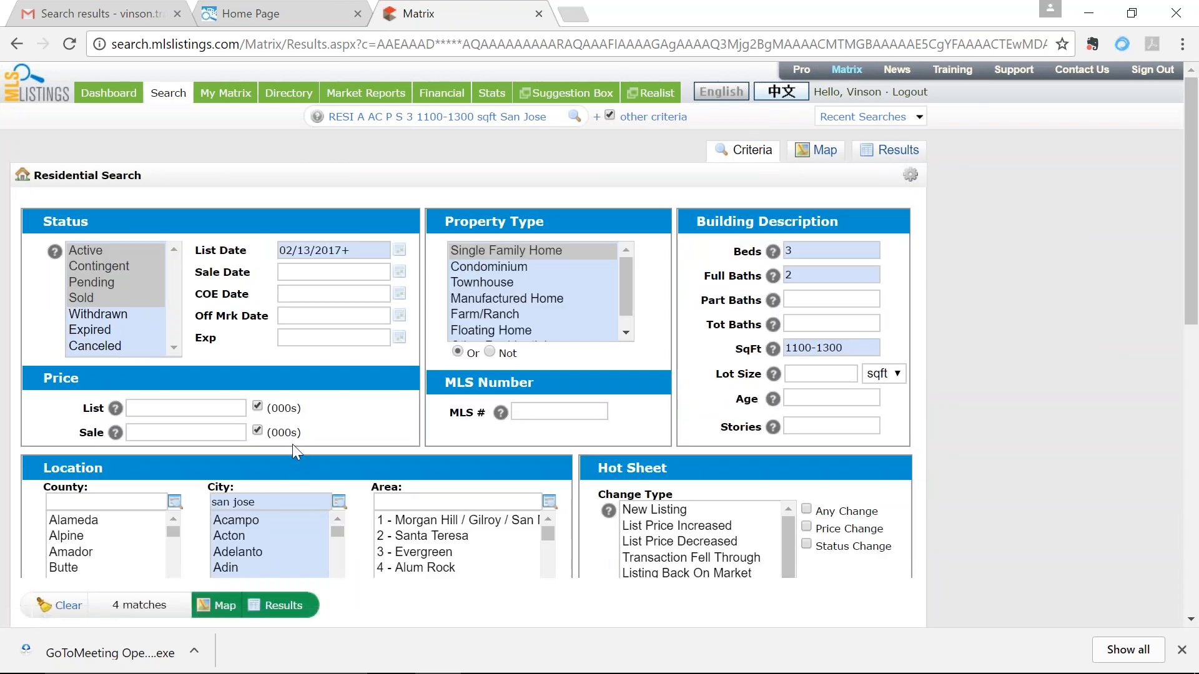
left_click(812, 150)
left_click_drag(488, 463, 388, 535)
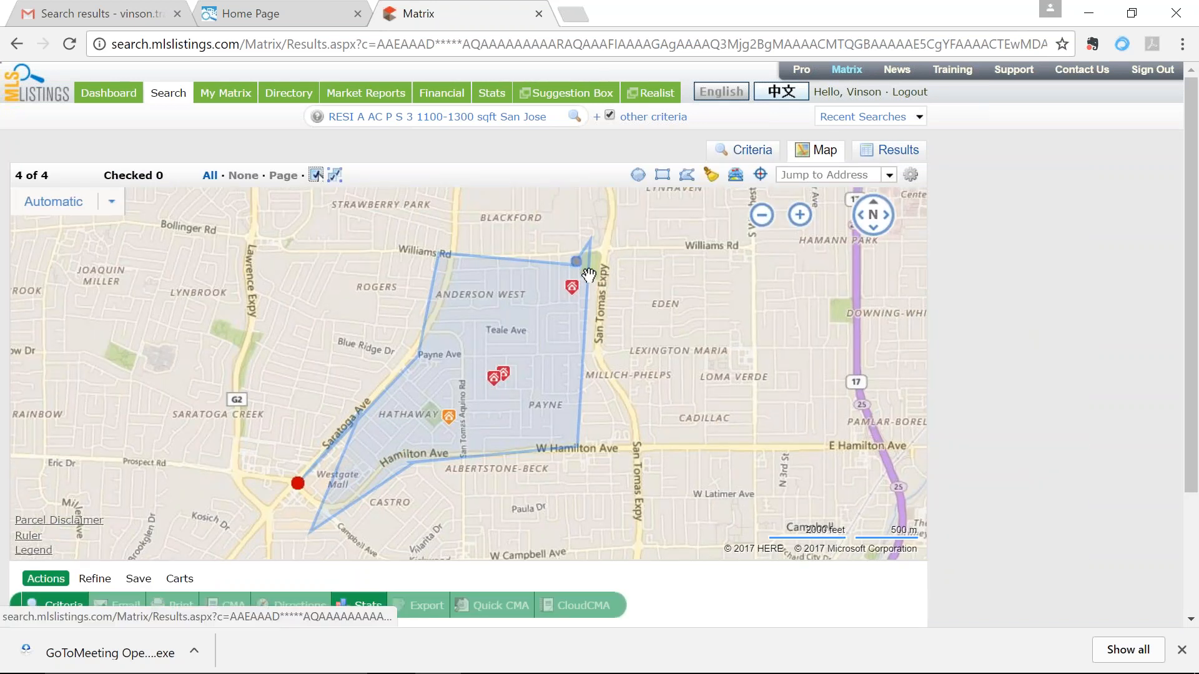
left_click_drag(590, 275, 724, 244)
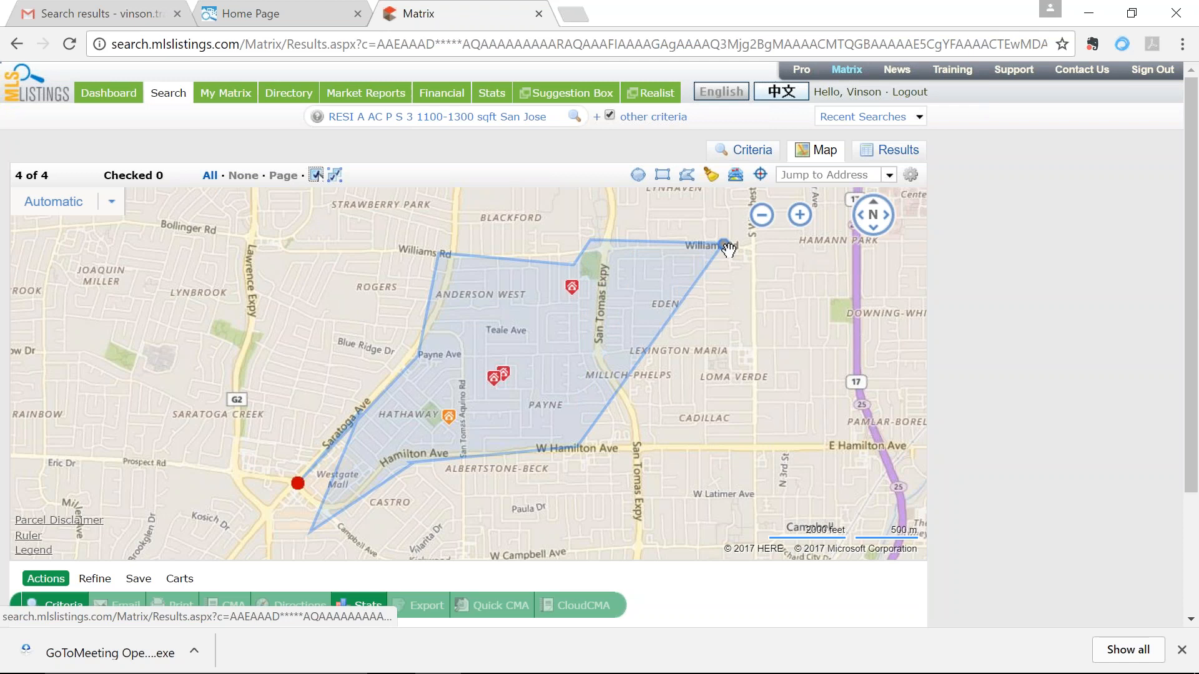
left_click_drag(578, 447, 706, 449)
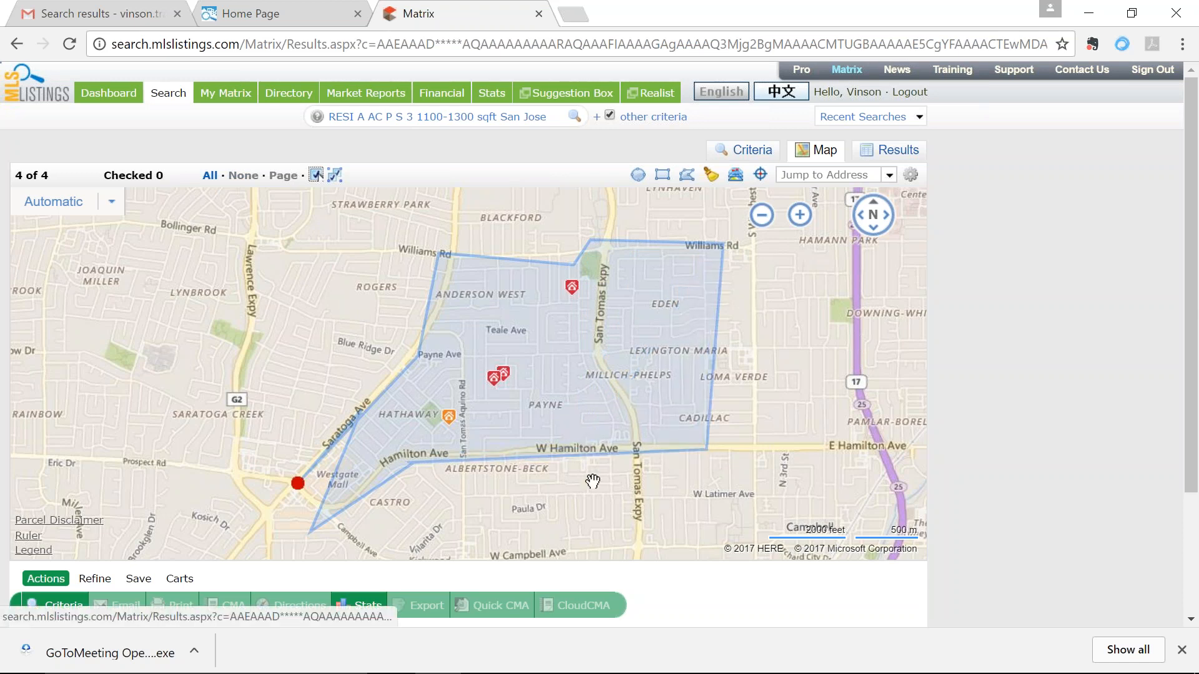
left_click_drag(580, 457, 583, 509)
left_click_drag(412, 463, 427, 541)
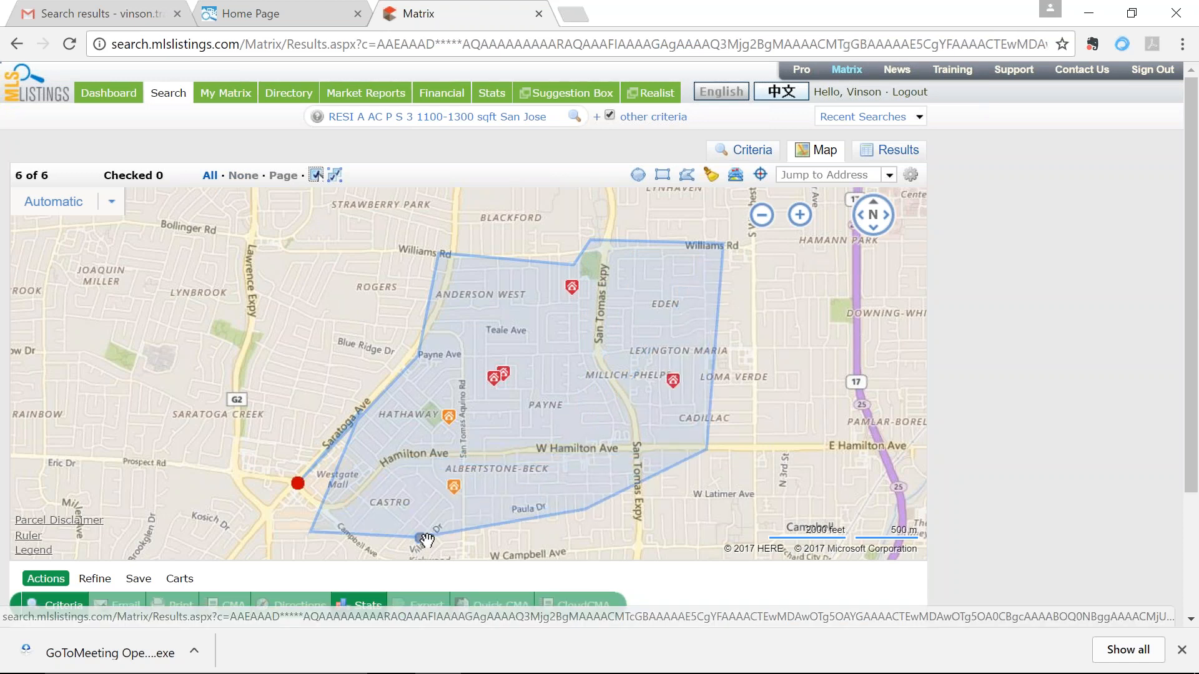